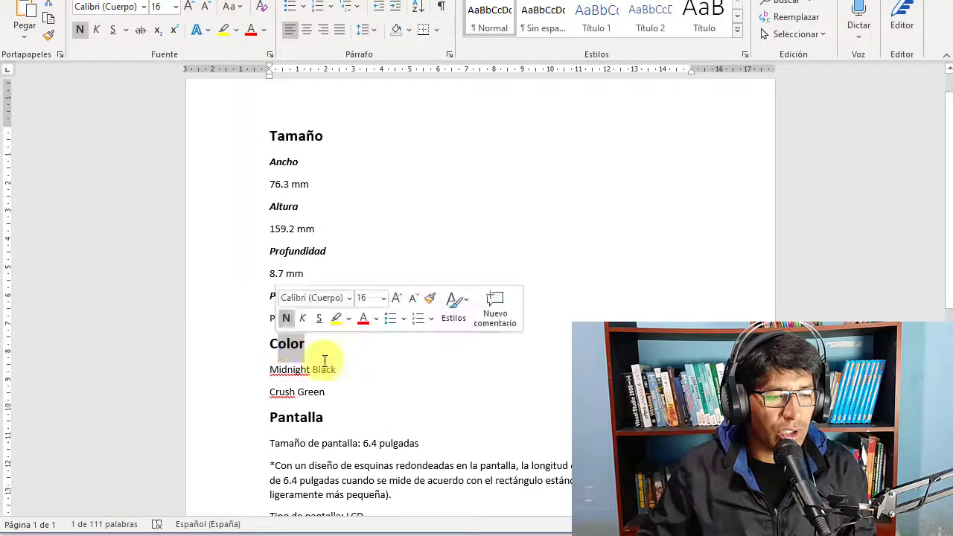
Review the Color, Pantalla, PROCESADOR and Sistema operativo sections of the phone specifications document
scroll(323, 362, down, 1)
double_click(275, 349)
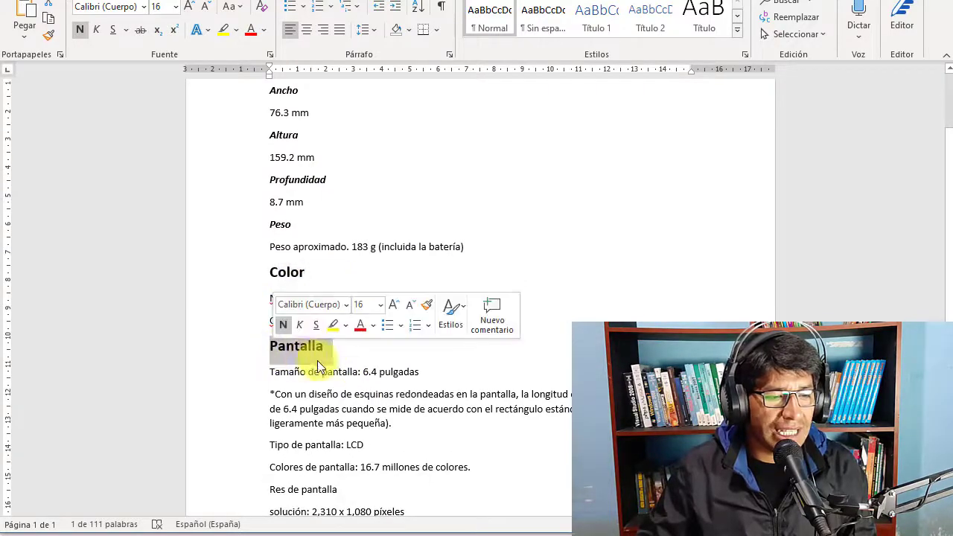
scroll(275, 349, down, 3)
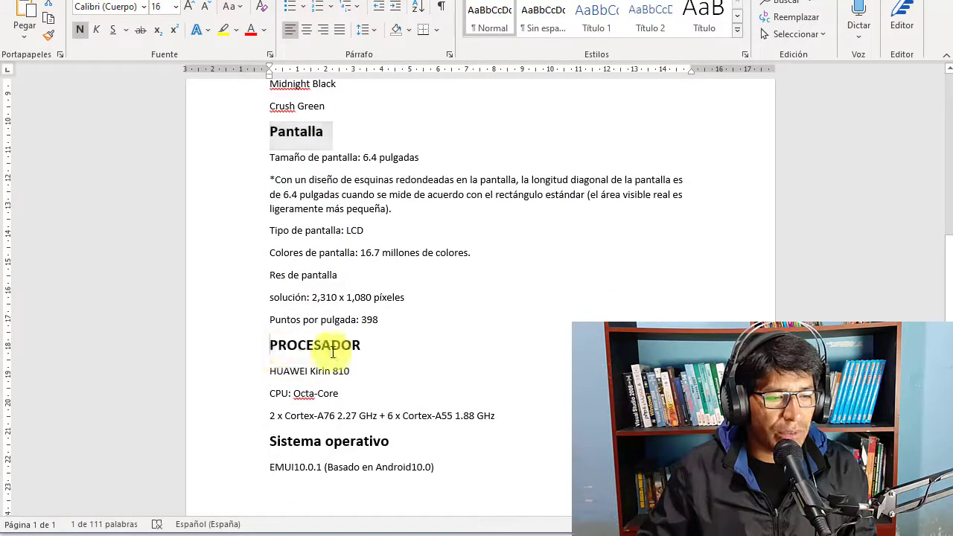
double_click(331, 346)
click(266, 442)
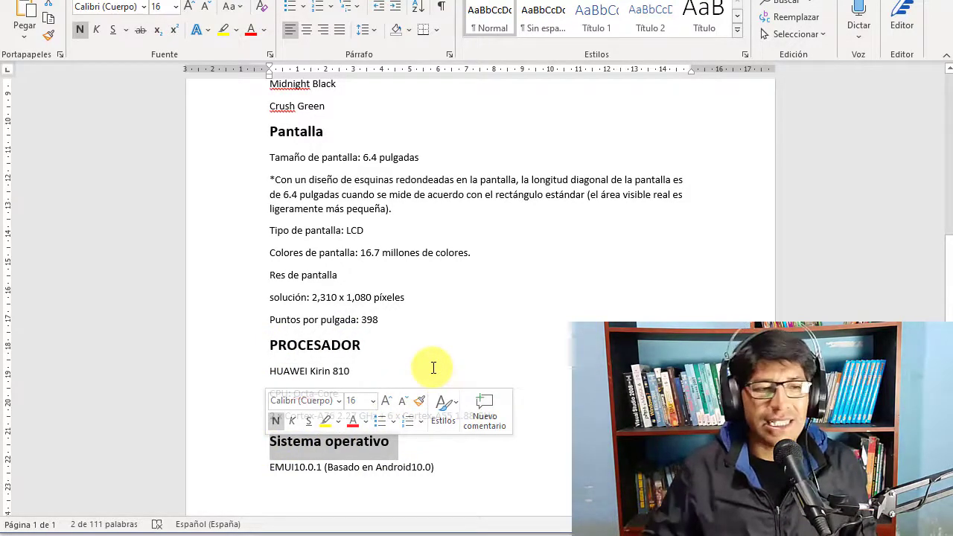
Switch to the Divi page in the browser and insert an Acordeón module below the Caracteristicas heading
key(alt+Tab)
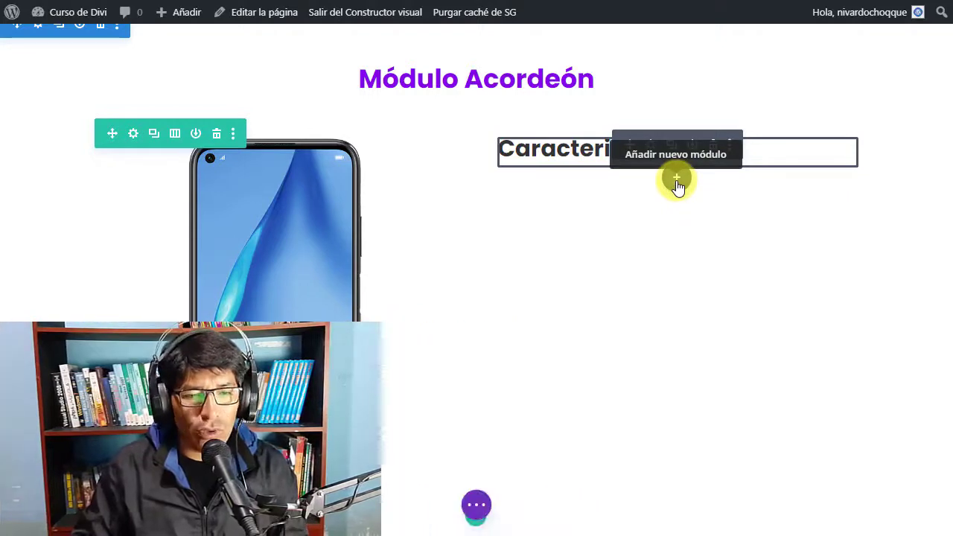
click(677, 180)
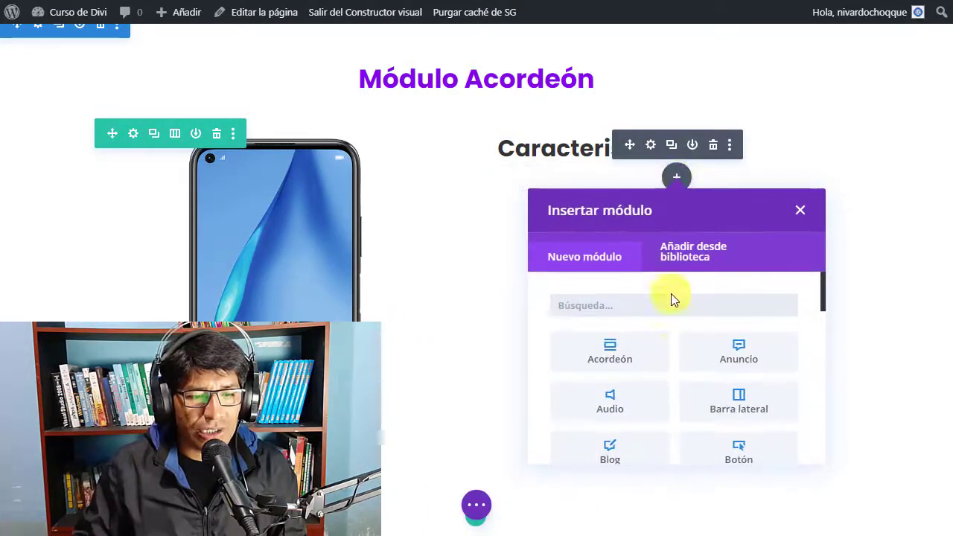
click(622, 359)
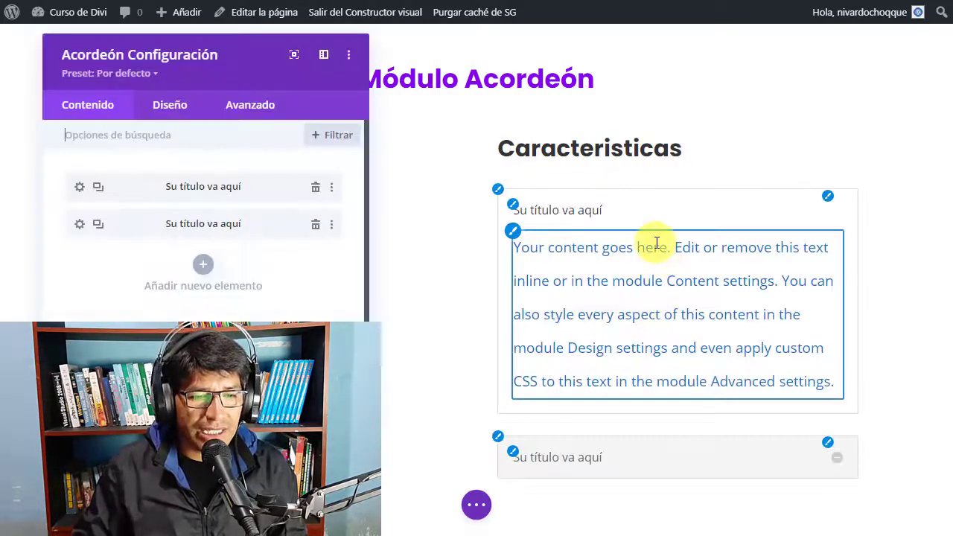
scroll(656, 243, down, 2)
scroll(660, 242, up, 1)
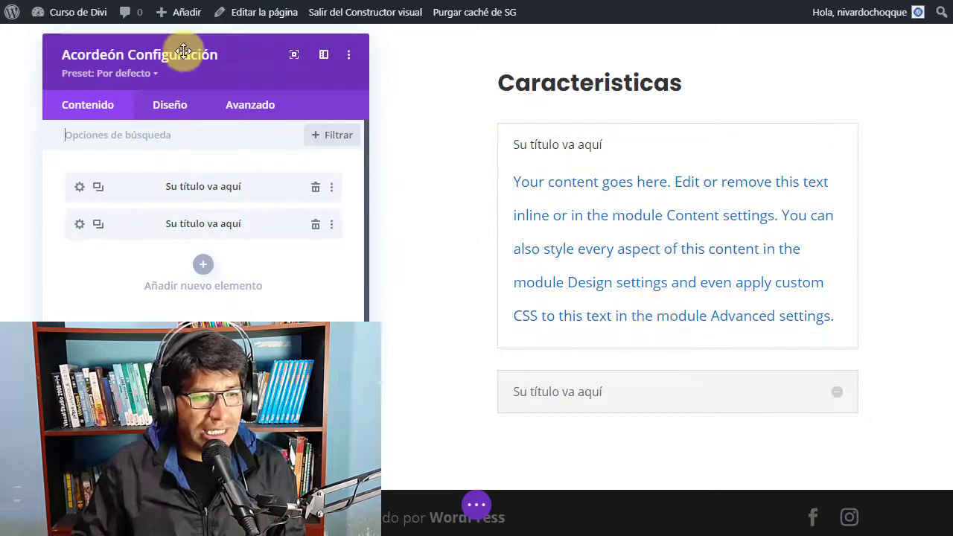
mouse_move(213, 59)
mouse_down()
mouse_move(419, 47)
mouse_move(195, 68)
mouse_move(221, 79)
mouse_move(219, 70)
mouse_up()
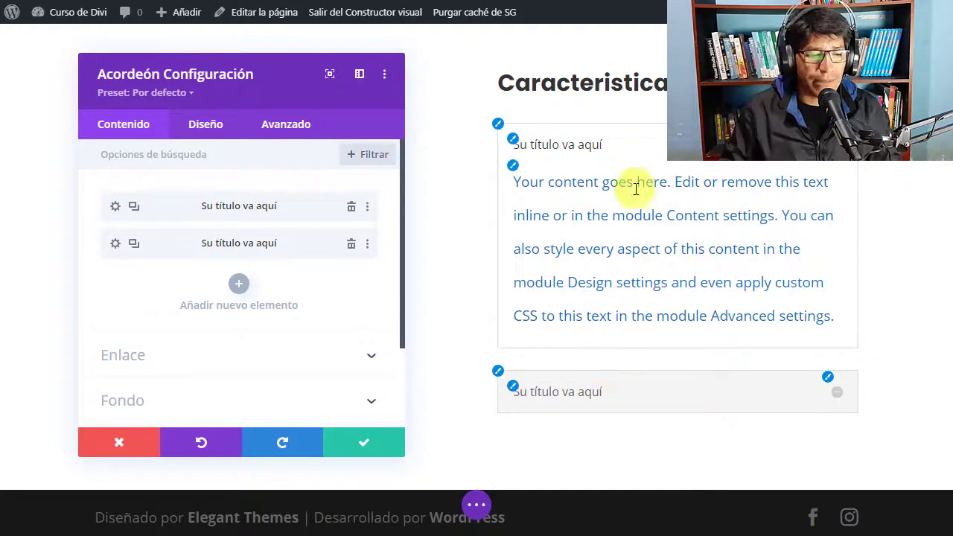
Switch to the Word document and go through its section headings from Tamaño to Sistema operativo to plan the accordion items
key(alt+Tab)
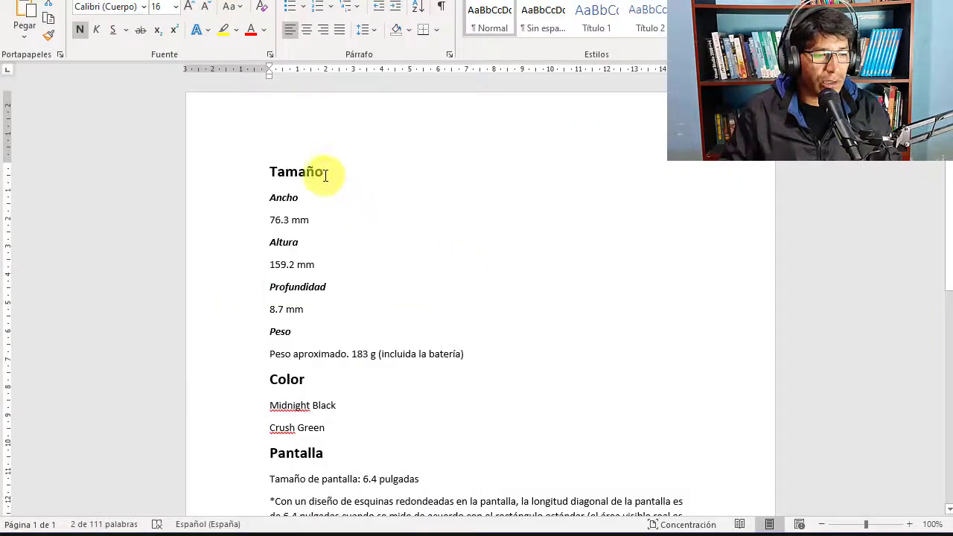
drag(277, 172, 325, 172)
scroll(325, 312, down, 2)
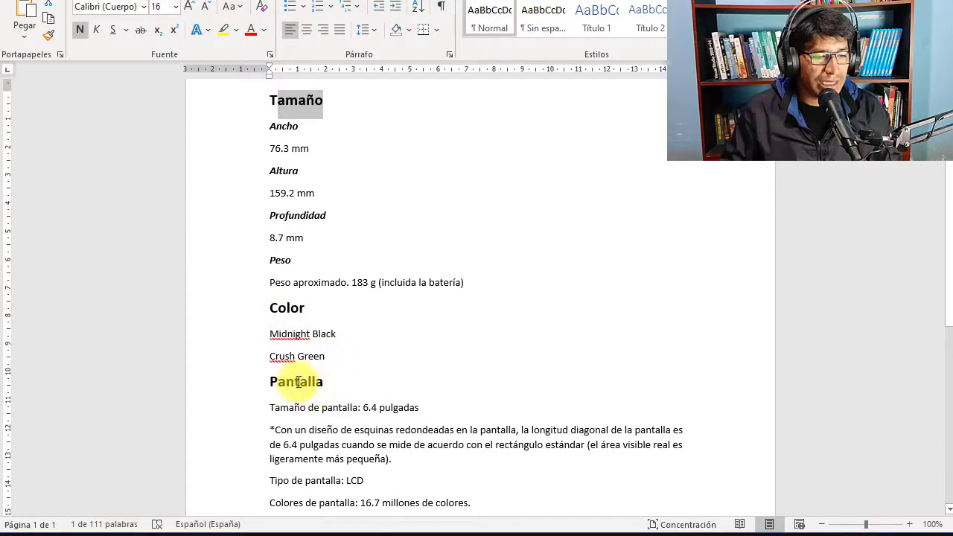
click(300, 382)
scroll(372, 379, down, 4)
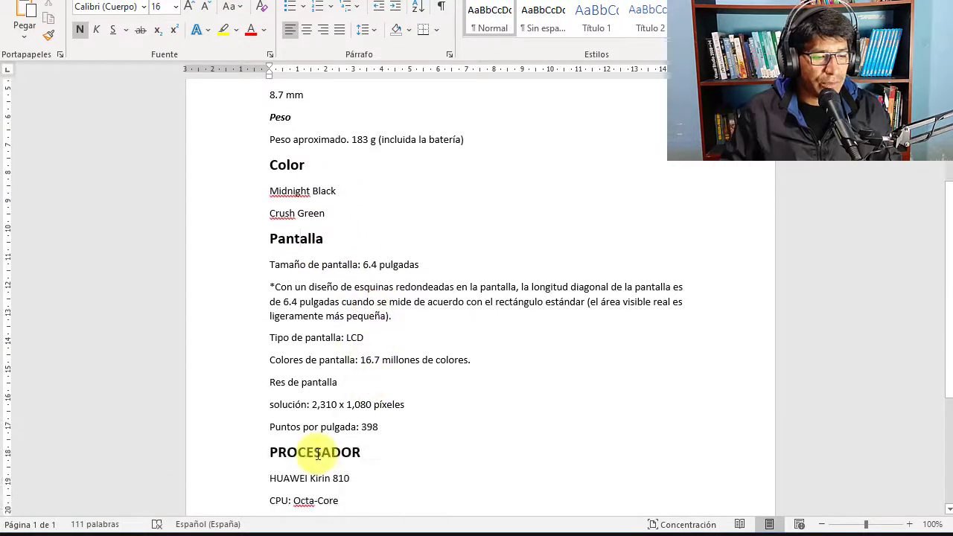
scroll(337, 443, down, 4)
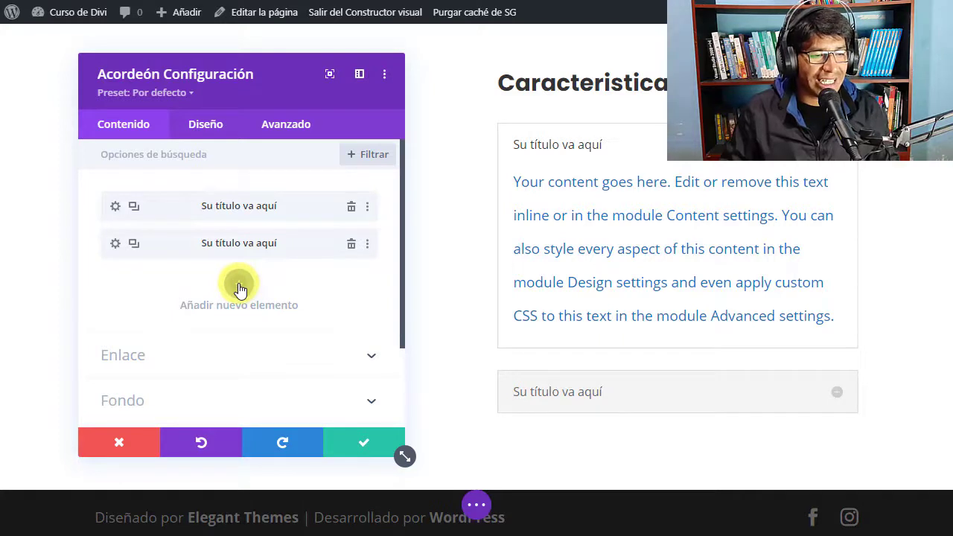
Add a new accordion element and duplicate items until the module has five of them
click(239, 290)
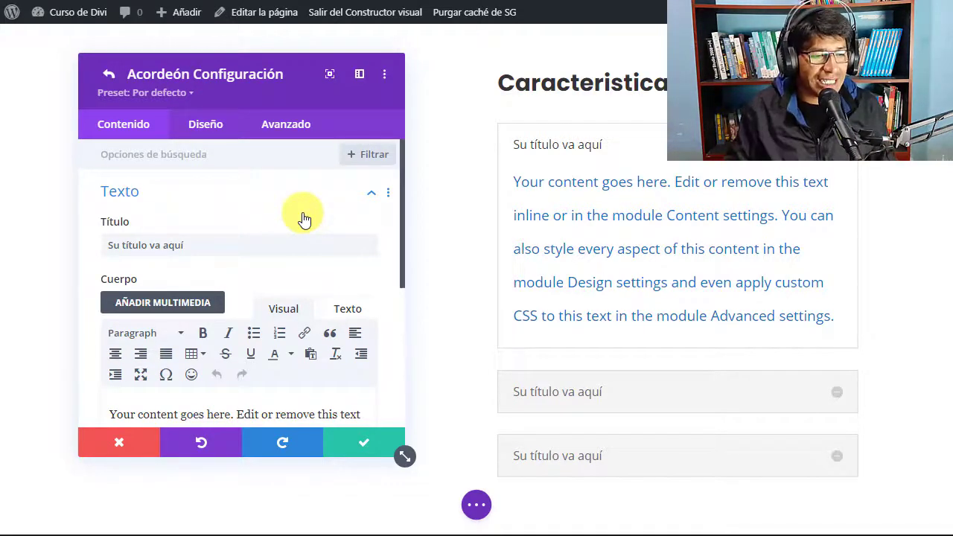
click(109, 77)
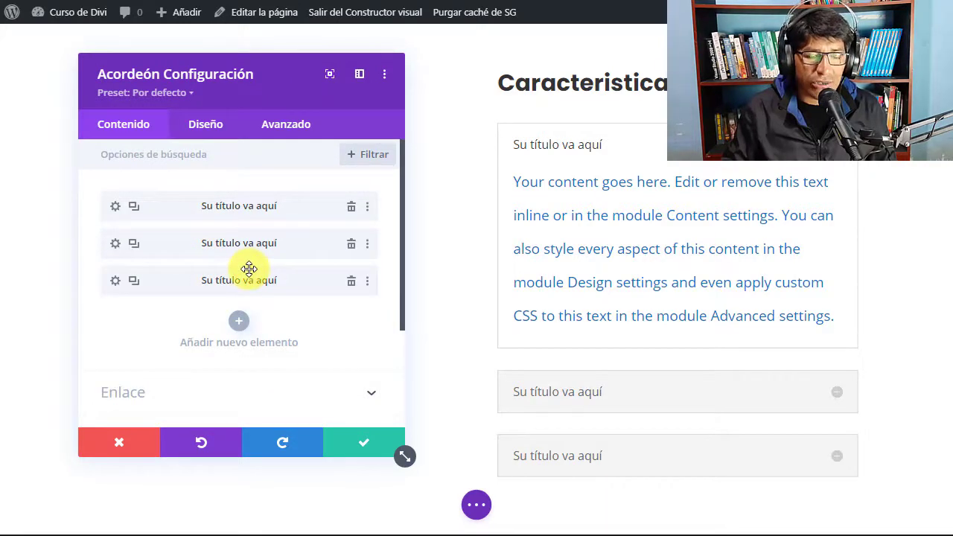
click(134, 281)
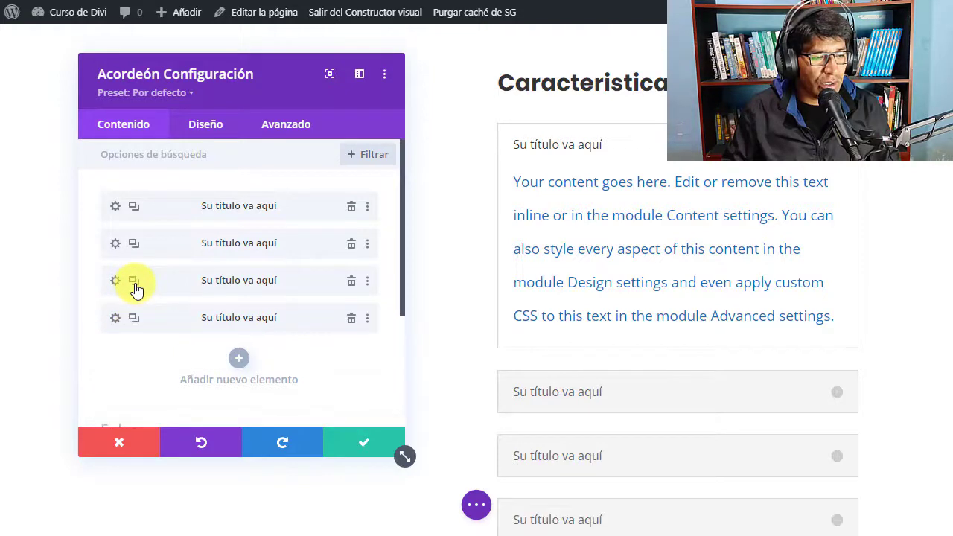
click(351, 246)
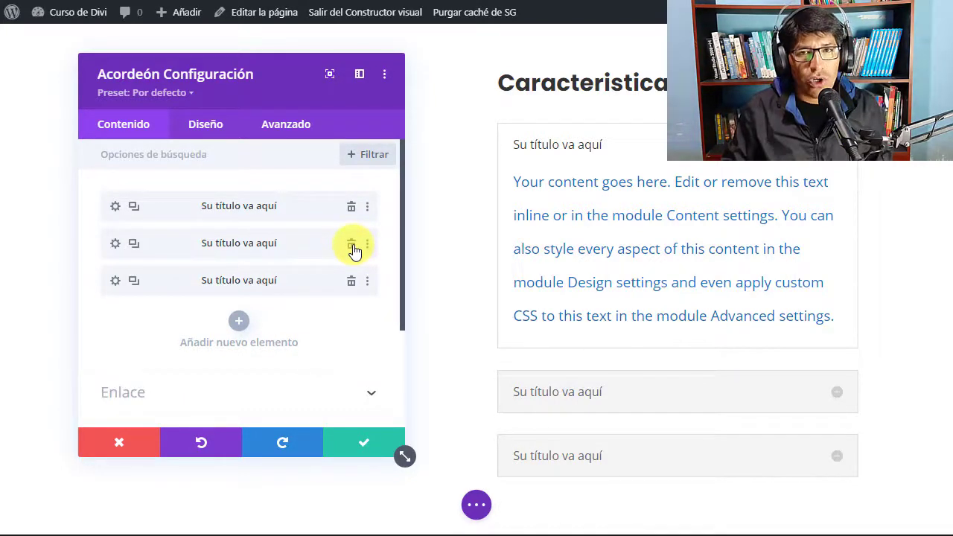
click(134, 281)
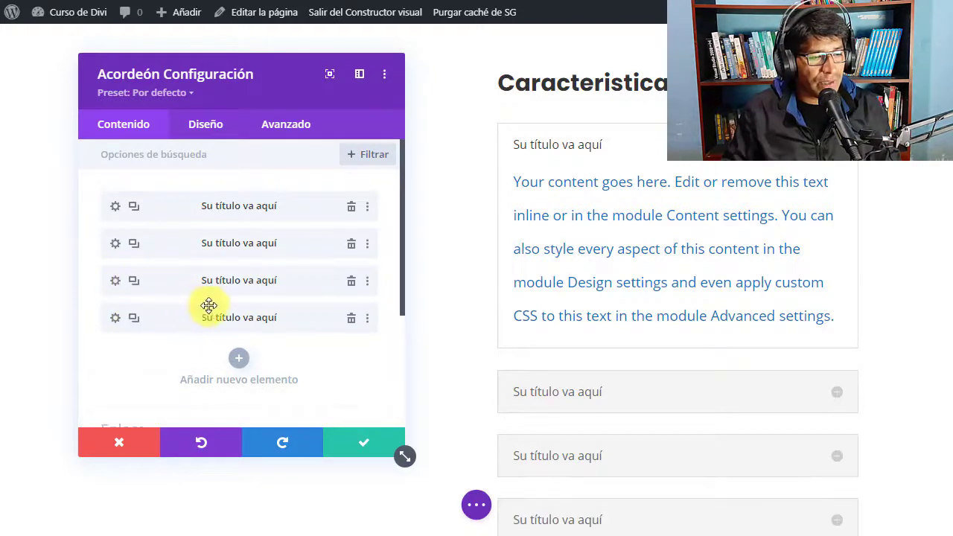
click(134, 319)
scroll(272, 232, down, 5)
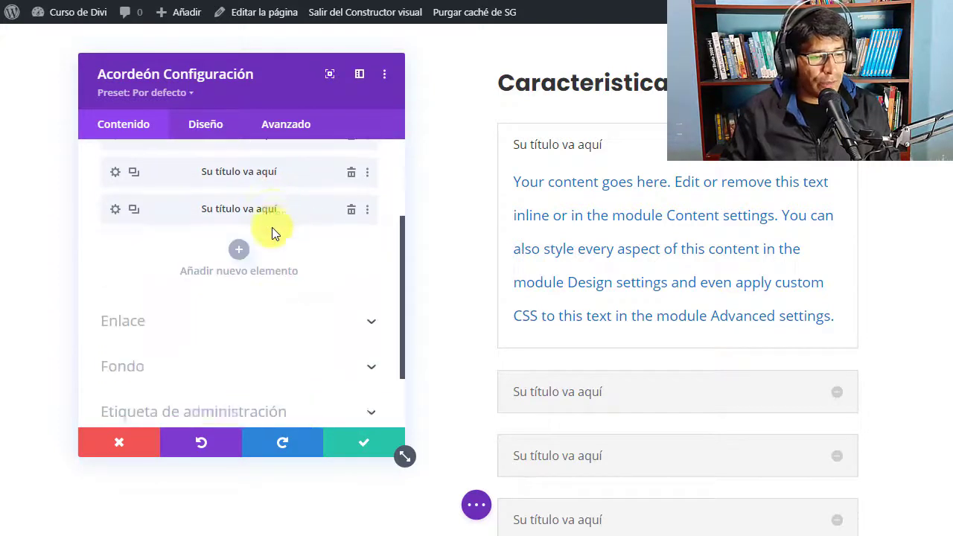
scroll(271, 232, up, 5)
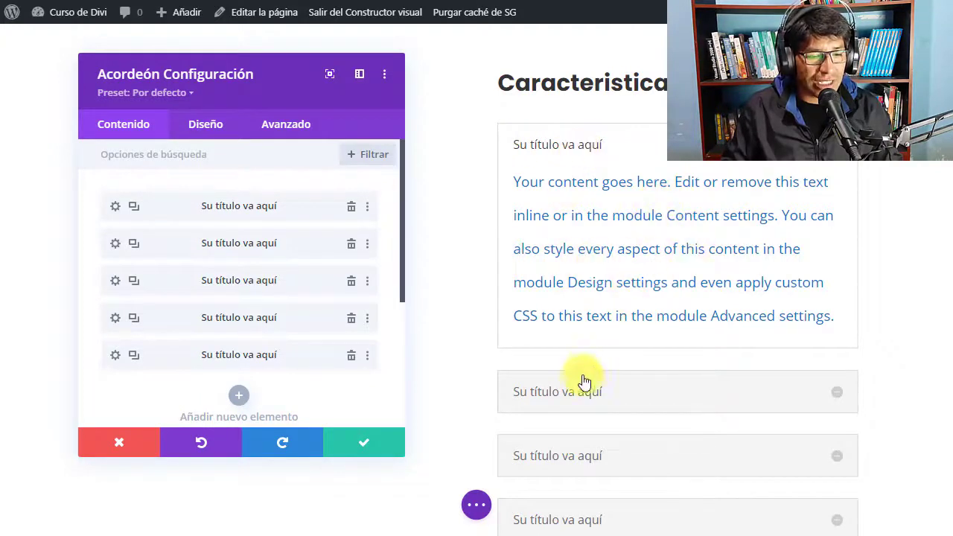
Open the first accordion item's settings and set its title to Tamaño, checking the heading in the Word document
click(115, 208)
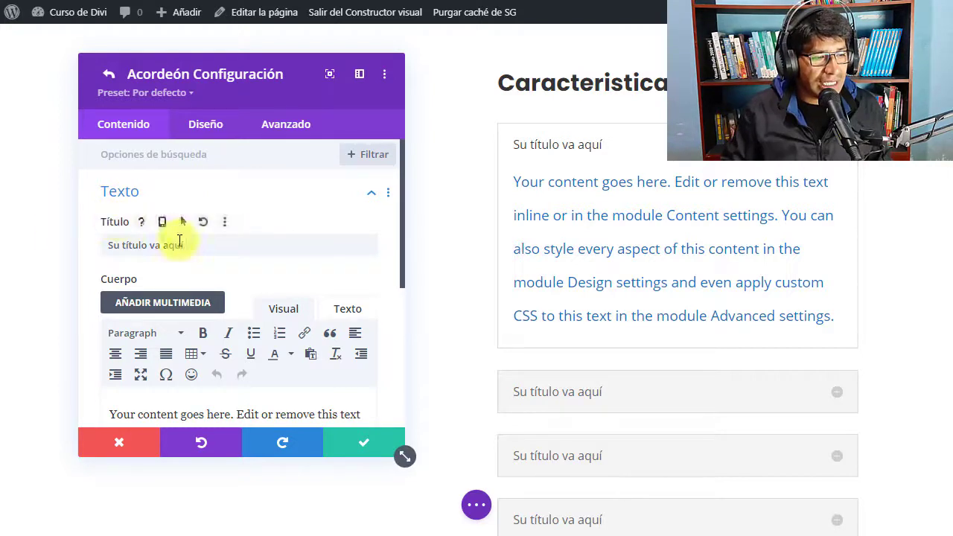
drag(205, 249, 110, 254)
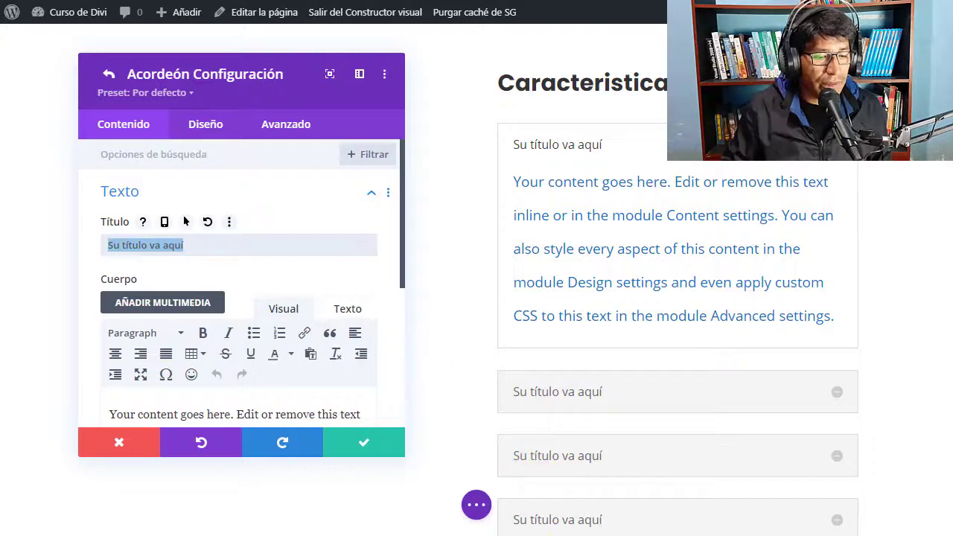
key(alt+Tab)
scroll(485, 447, up, 8)
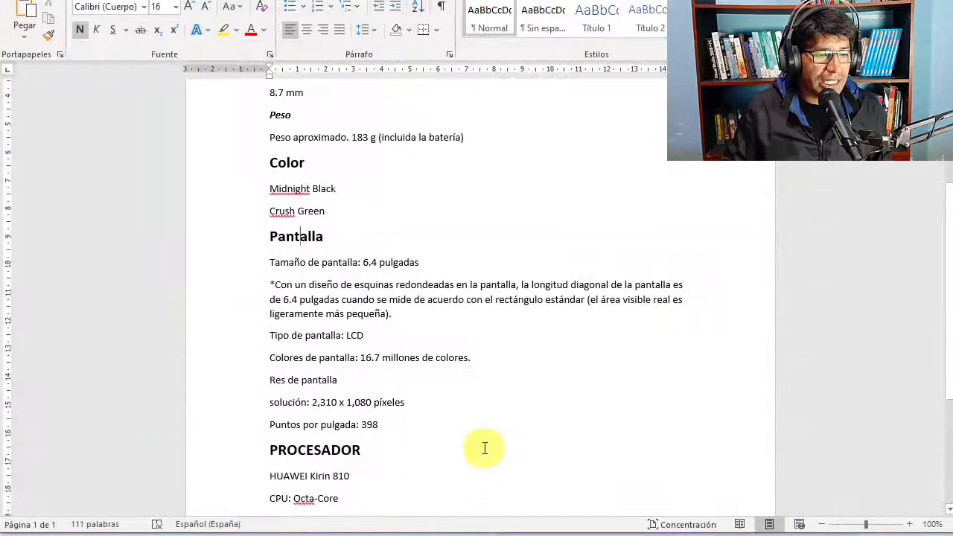
key(alt+Tab)
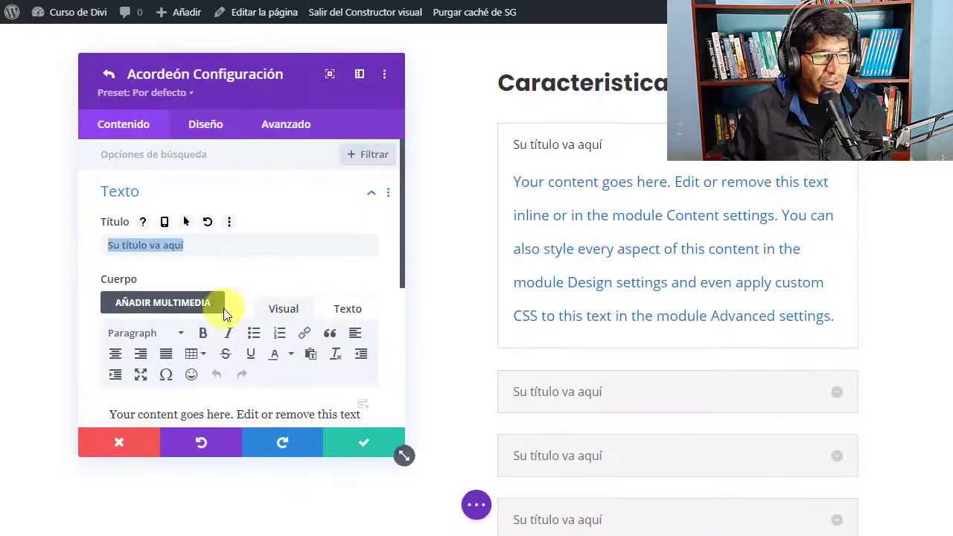
drag(195, 248, 104, 247)
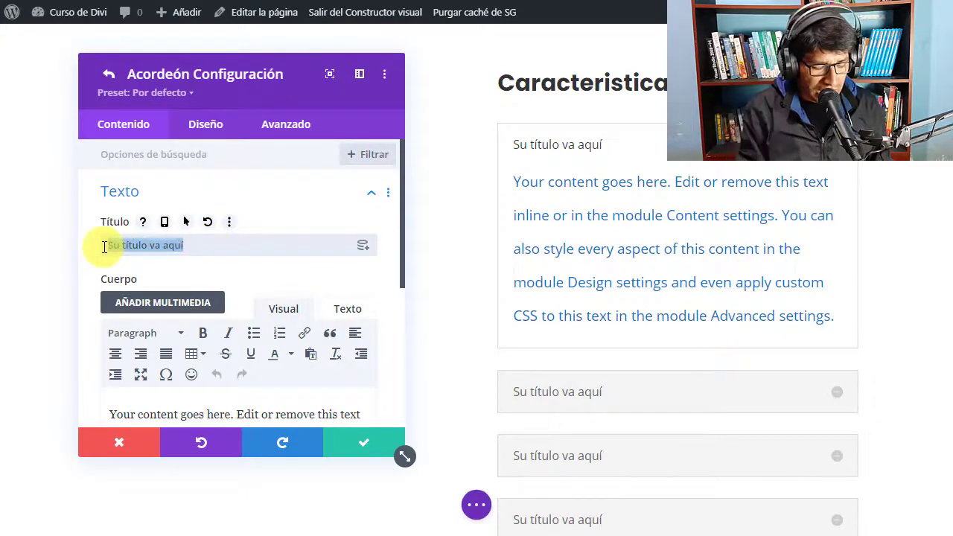
text(Tamaño)
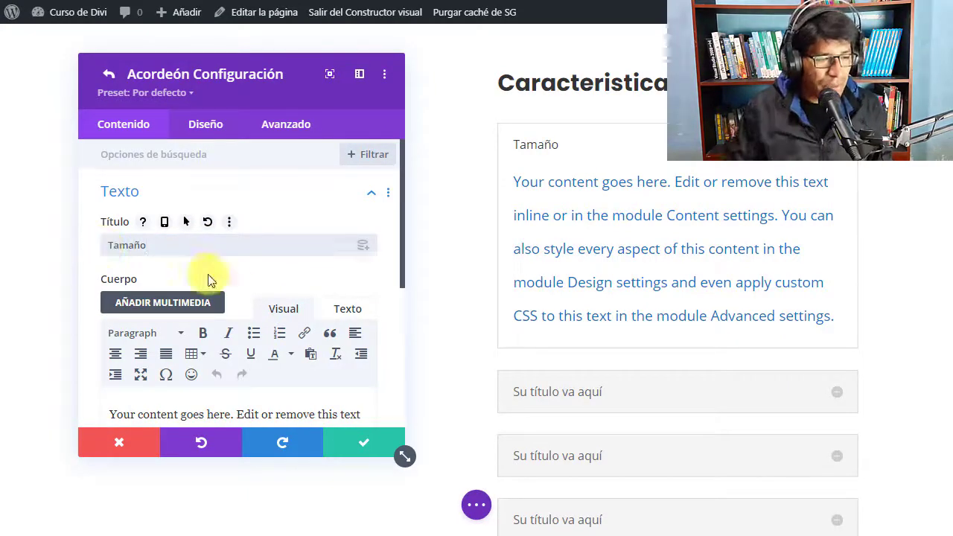
Switch to Word and copy the Tamaño section's text from Ancho through the approximate Peso line
scroll(230, 283, down, 5)
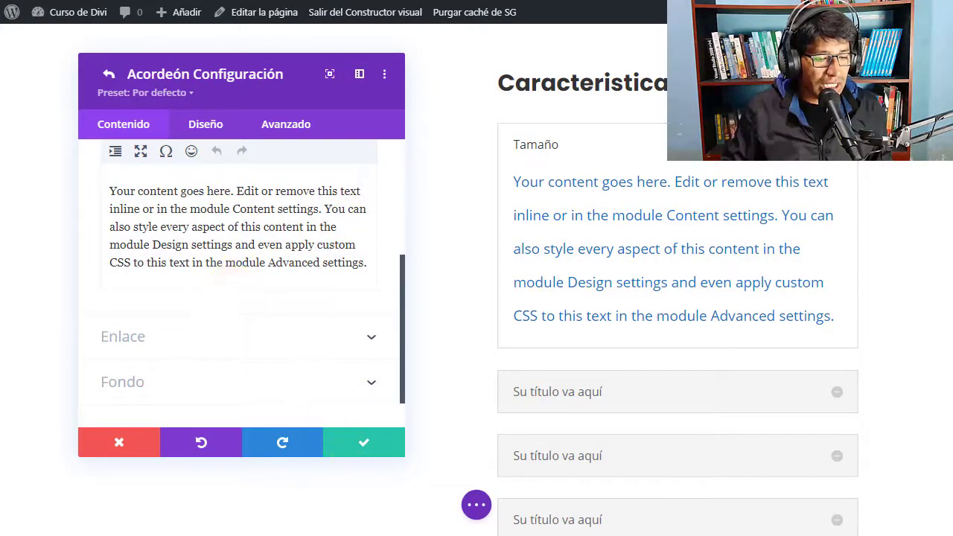
click(514, 532)
click(472, 355)
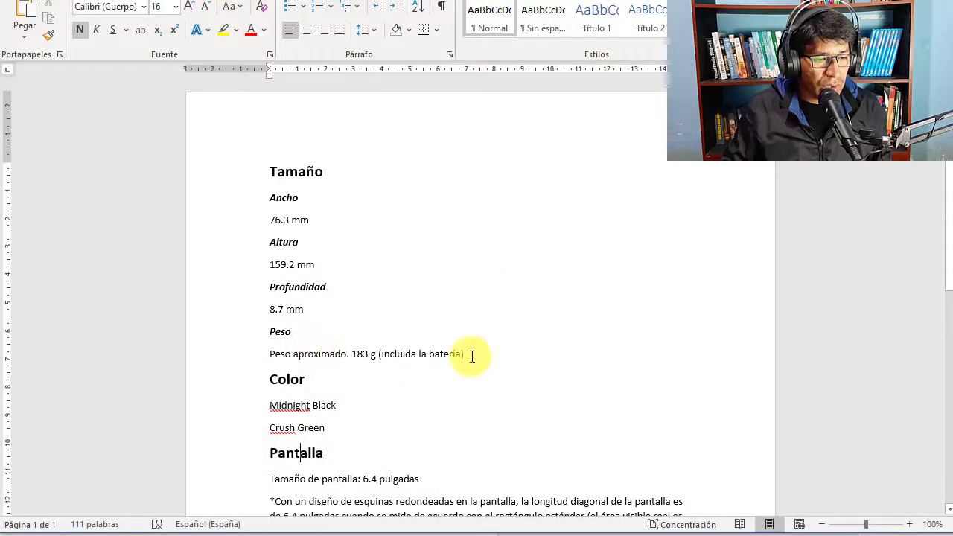
drag(464, 354, 272, 200)
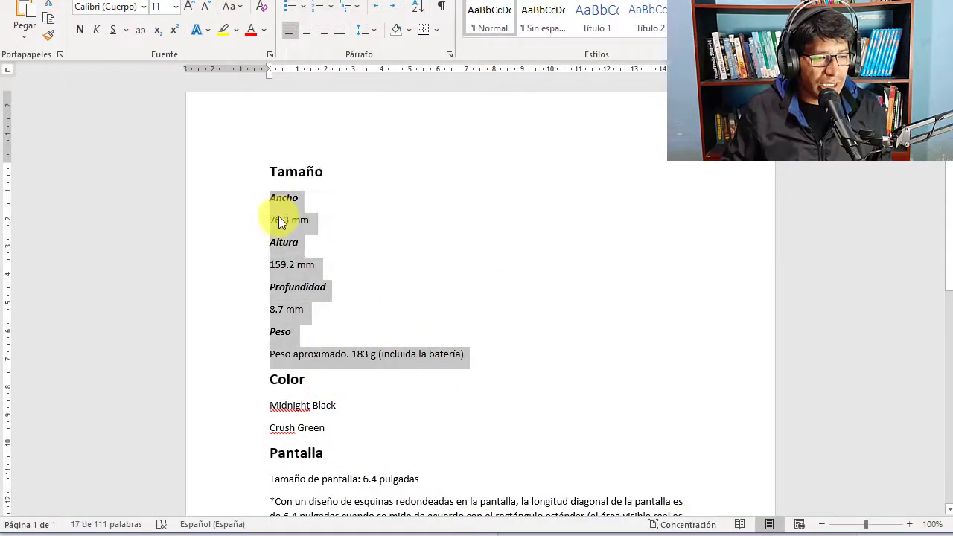
right_click(274, 215)
click(328, 247)
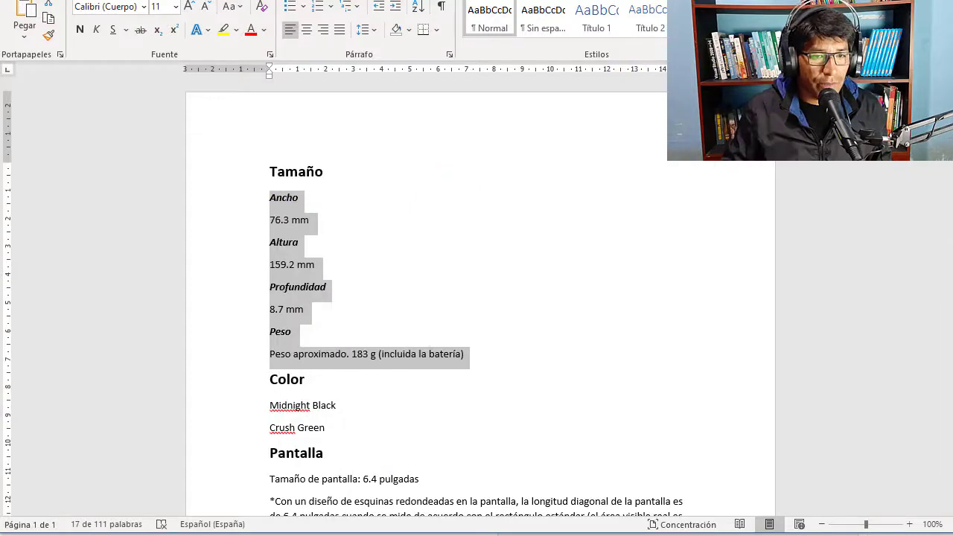
Return to the Divi page, delete the Tamaño item's placeholder body text and enable pasting as plain text
key(alt+Tab)
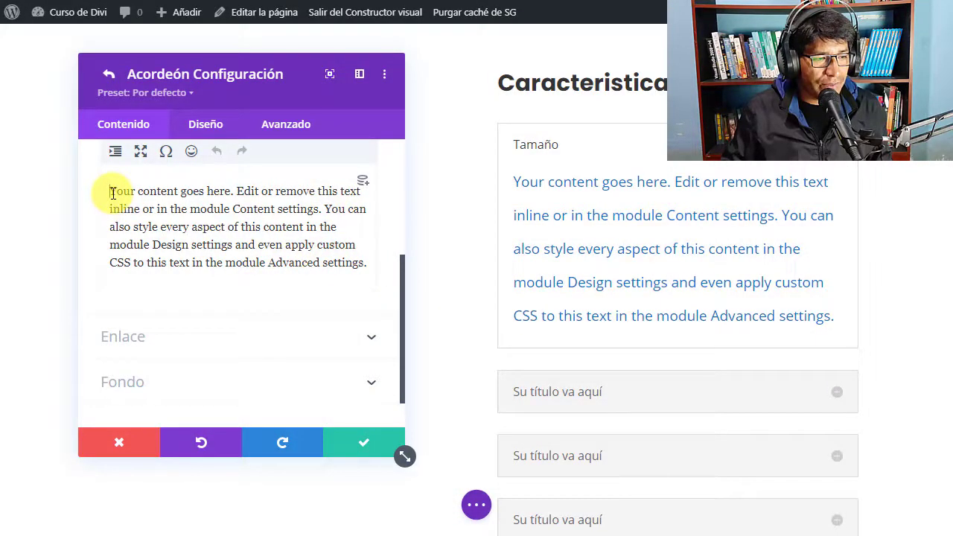
drag(112, 192, 380, 272)
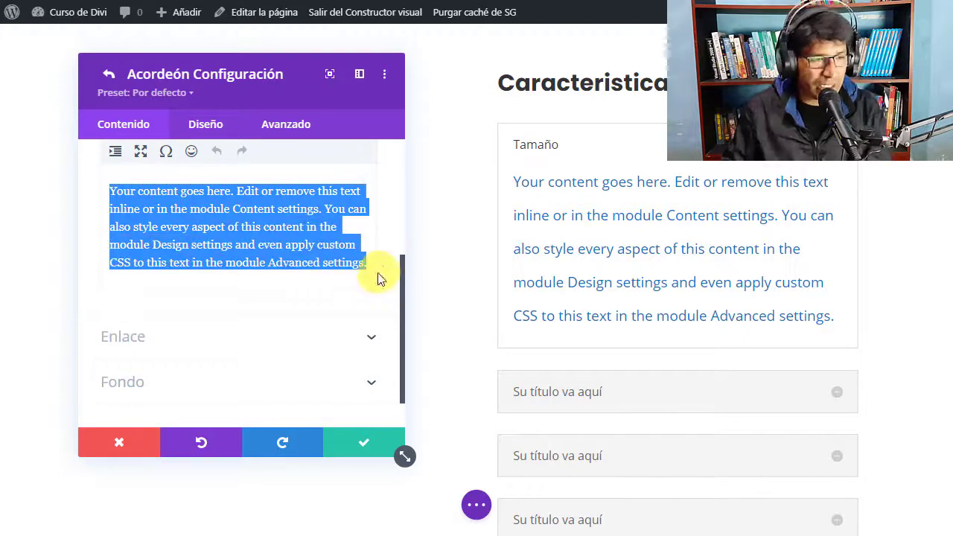
key(Delete)
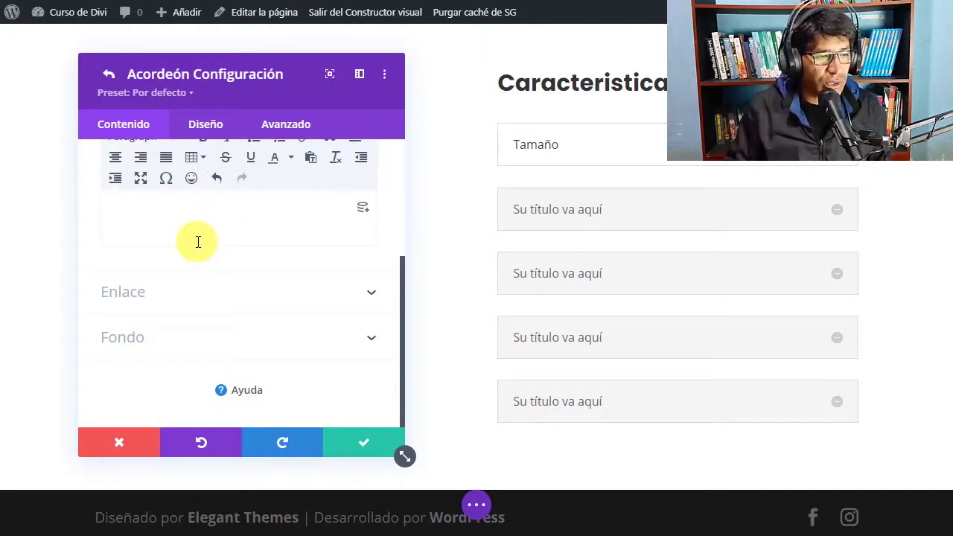
scroll(198, 242, up, 2)
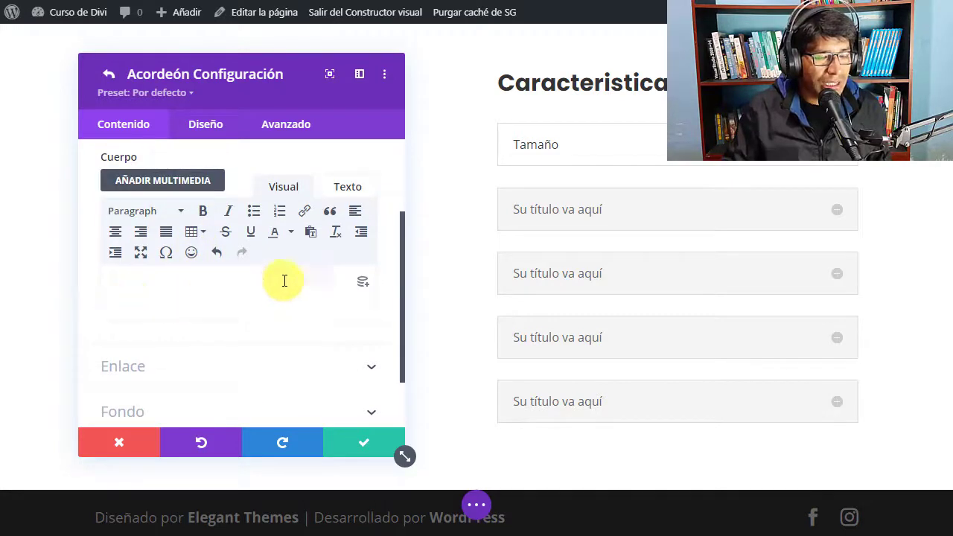
click(310, 237)
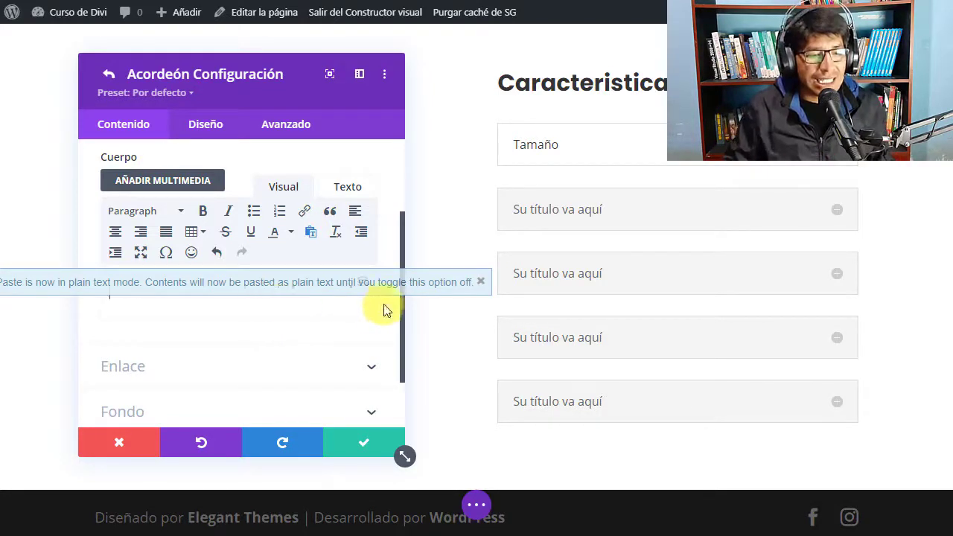
click(479, 282)
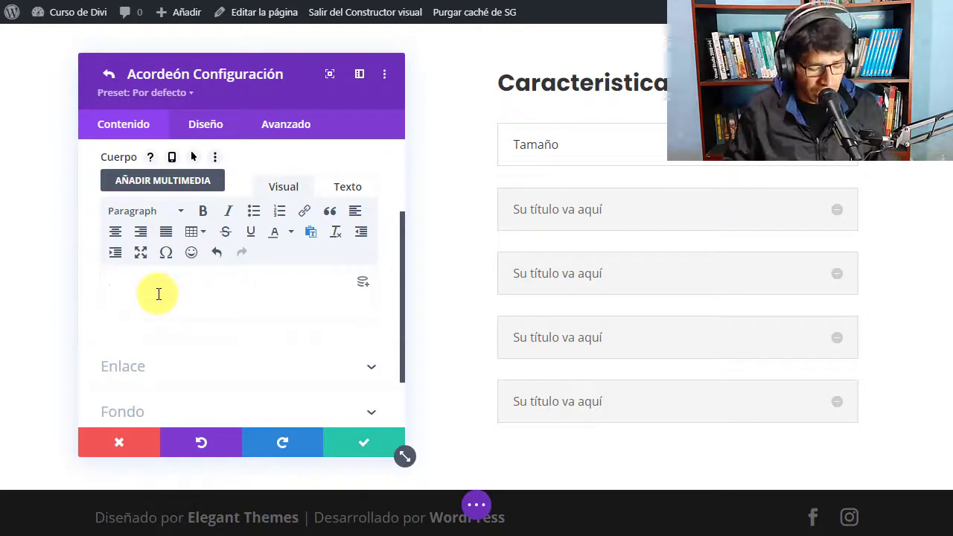
Paste the copied measurements into the Tamaño item's body and make the Ancho heading bold
key(ctrl+v)
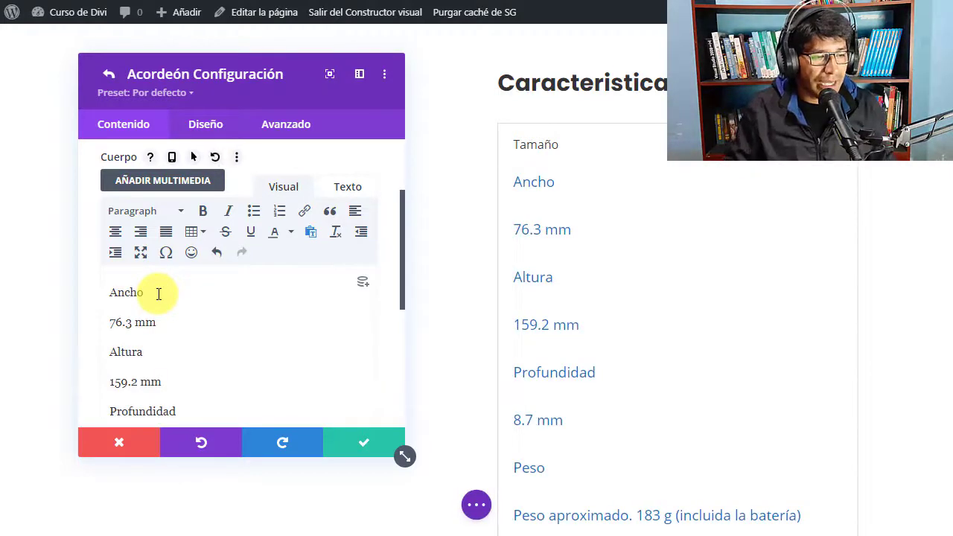
scroll(159, 294, down, 2)
scroll(157, 291, up, 1)
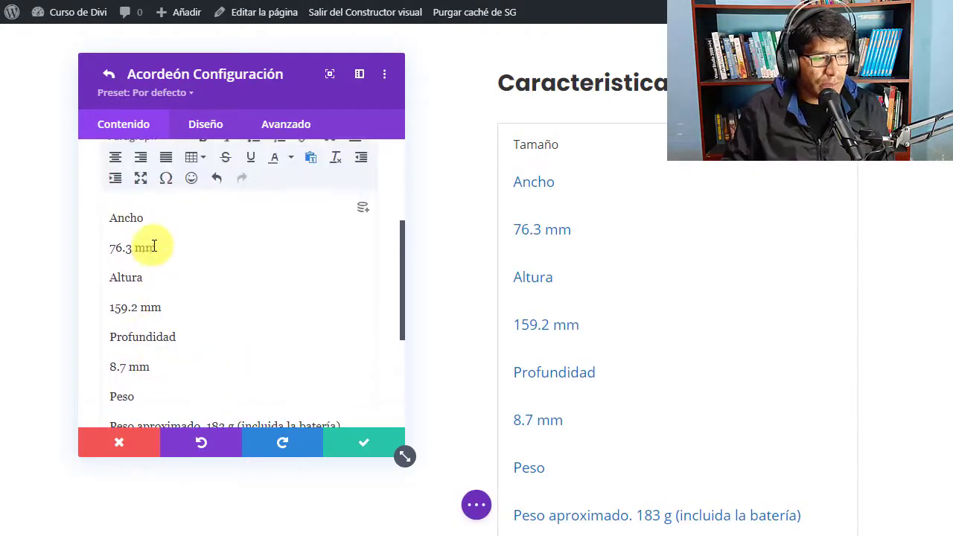
drag(146, 220, 109, 216)
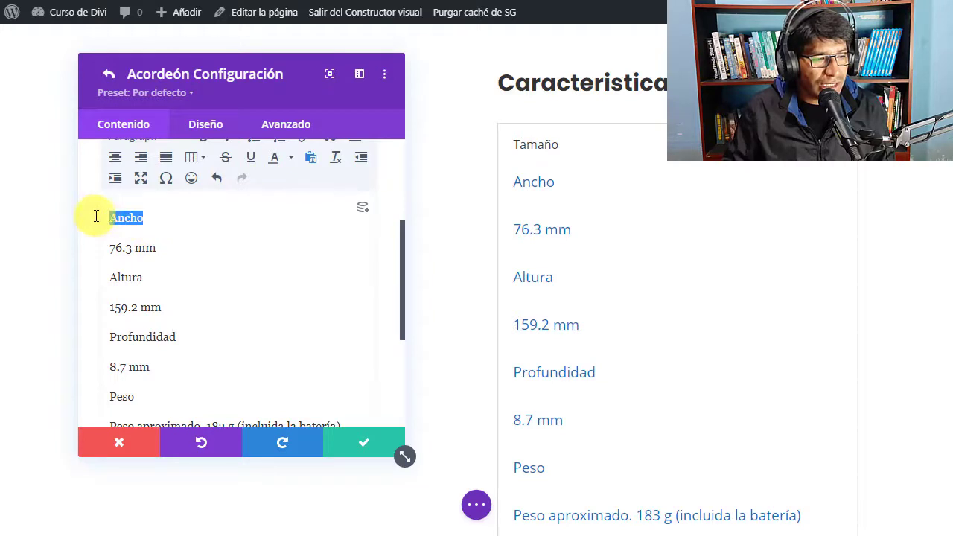
scroll(156, 223, up, 1)
click(203, 211)
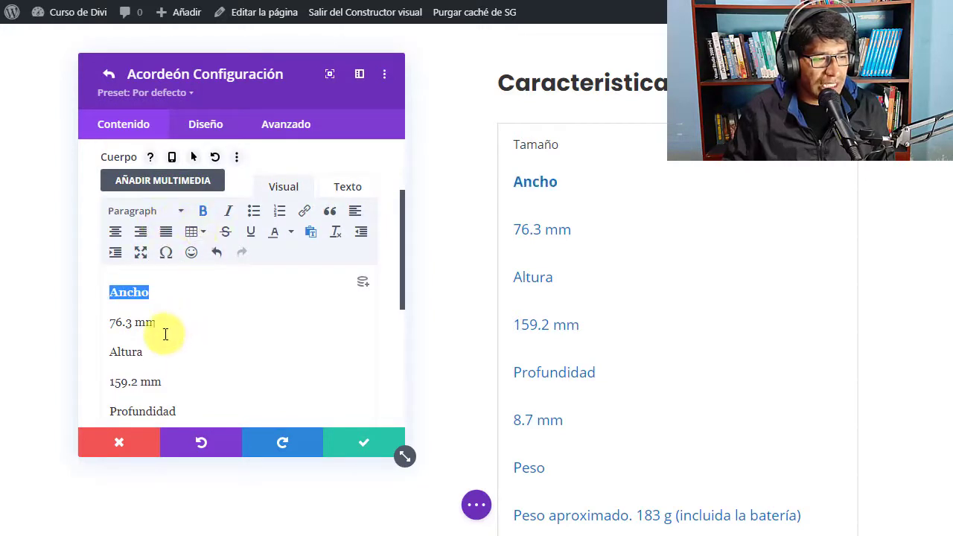
Make the Altura, Profundidad and Peso headings in the Tamaño item's body bold and save the item
drag(143, 352, 87, 351)
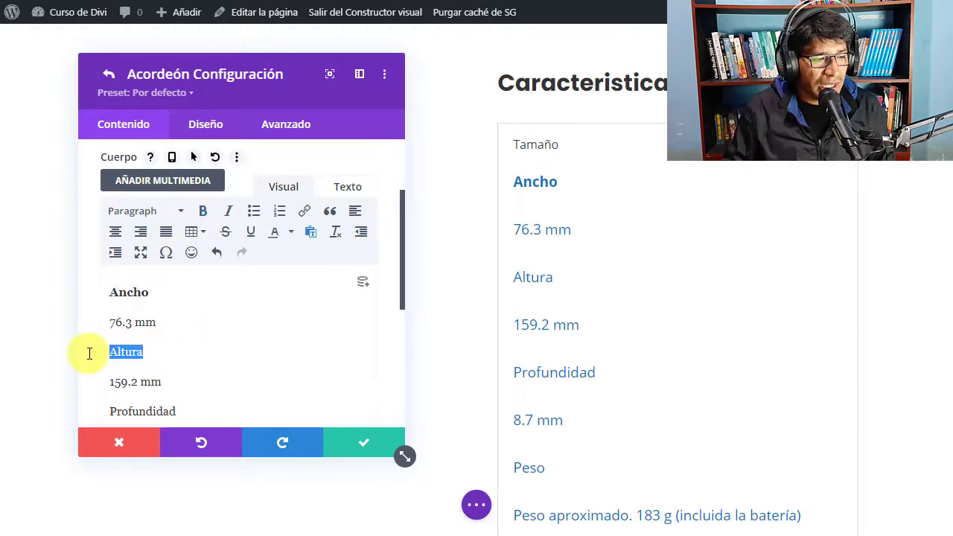
click(203, 216)
scroll(198, 312, down, 1)
drag(185, 336, 106, 337)
scroll(180, 315, up, 1)
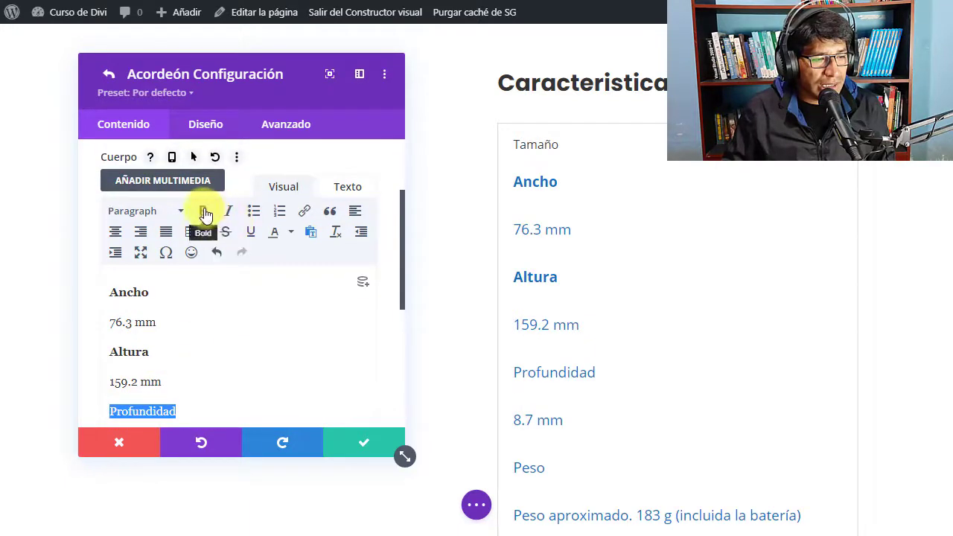
click(203, 213)
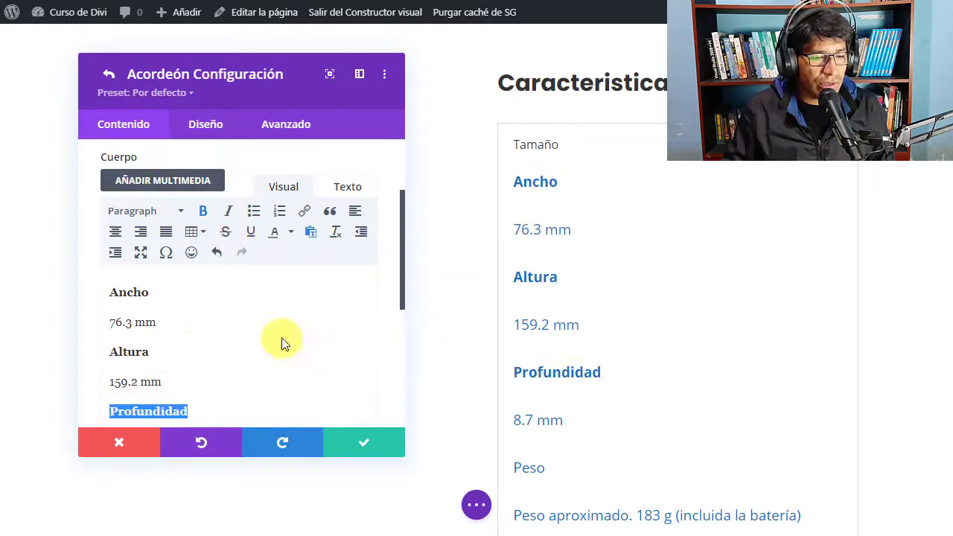
scroll(281, 343, down, 2)
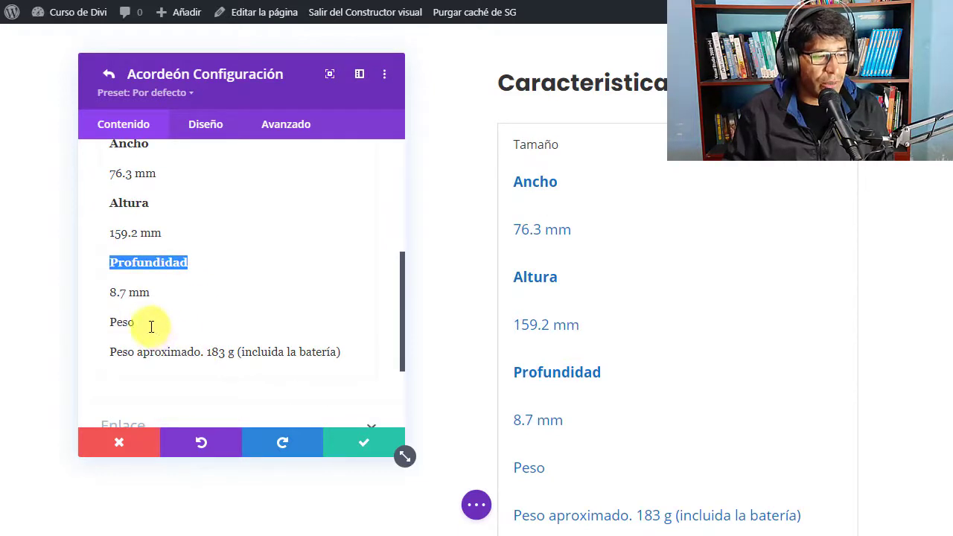
drag(151, 326, 112, 323)
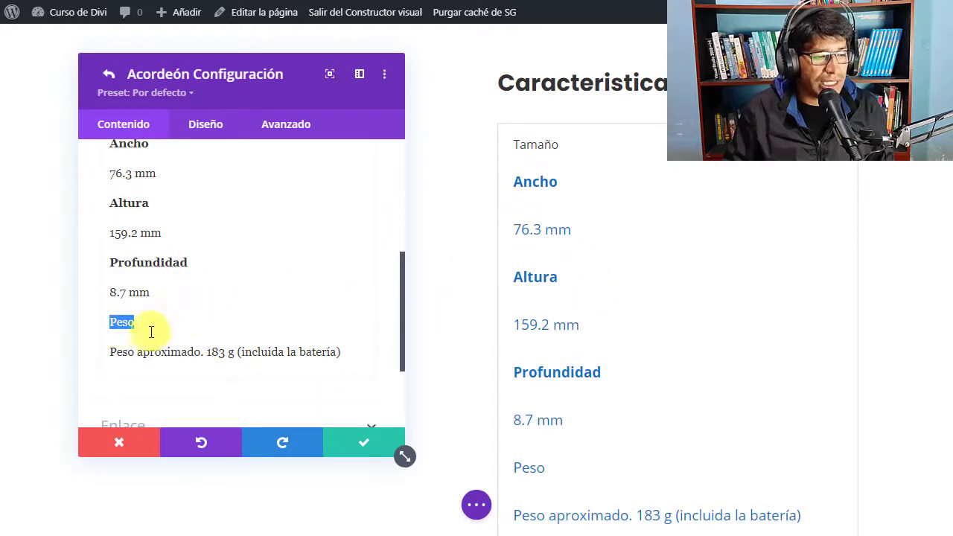
scroll(172, 326, up, 3)
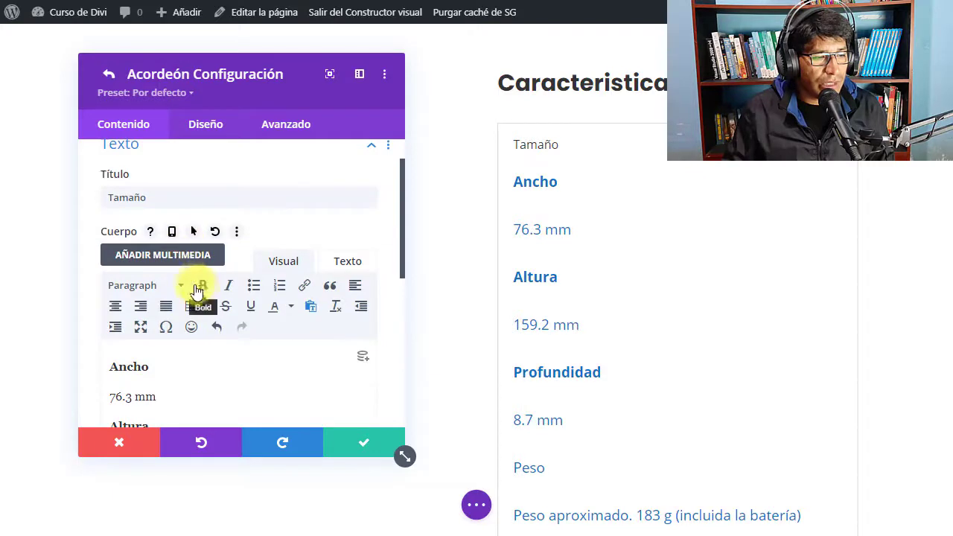
click(202, 287)
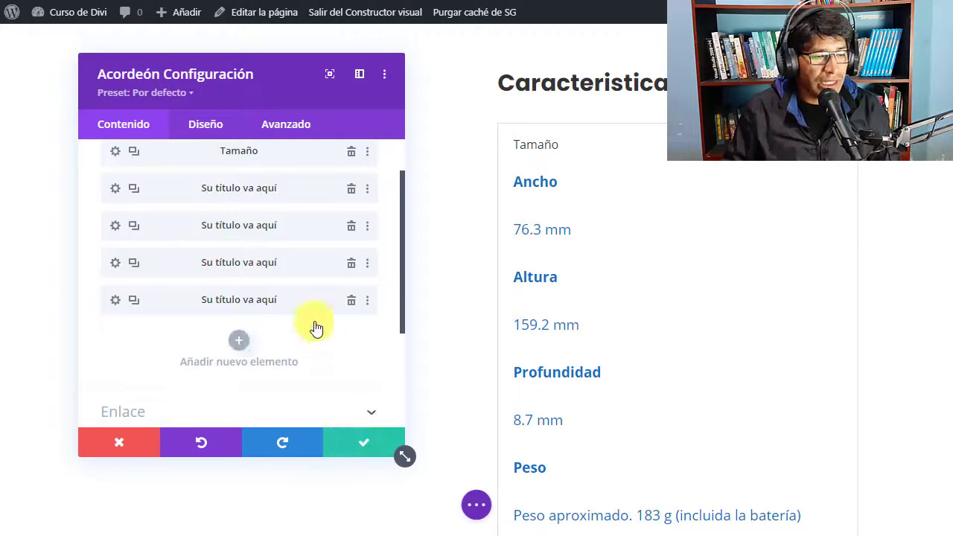
View the individual design options of the Tamaño item and return to the whole accordion's settings
scroll(270, 339, up, 1)
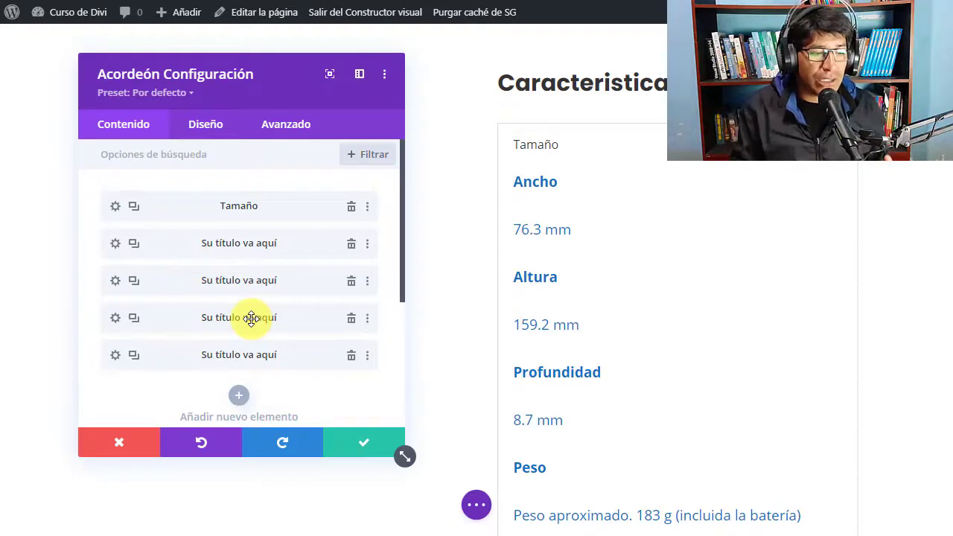
click(116, 209)
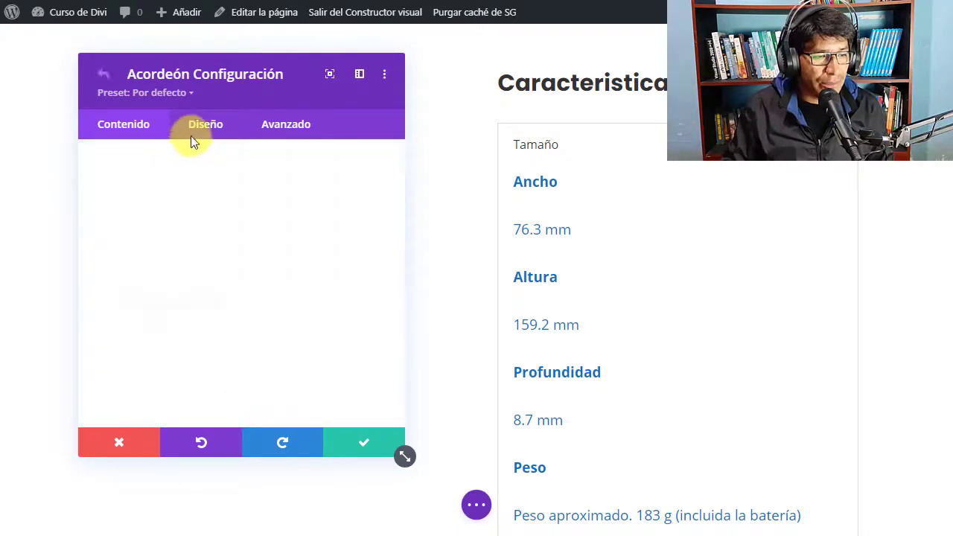
click(212, 128)
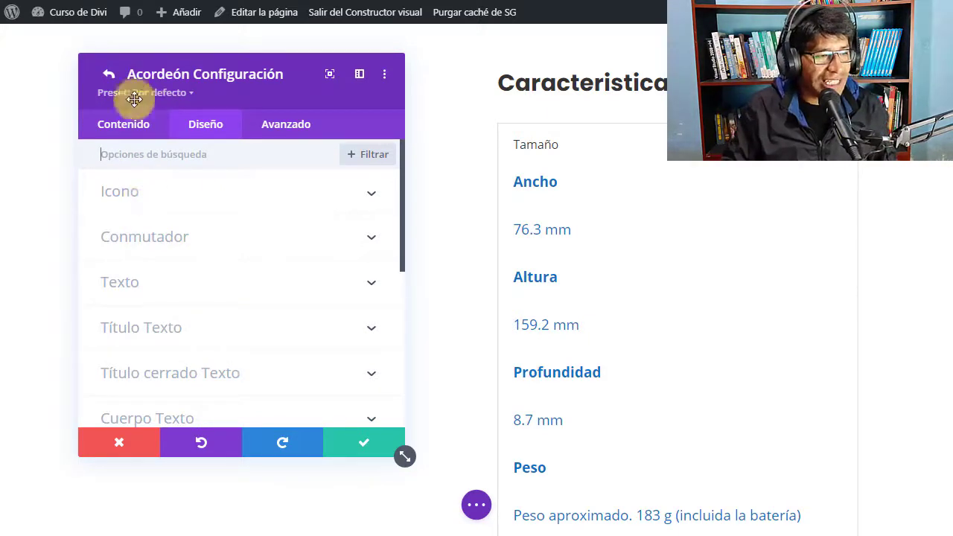
click(109, 79)
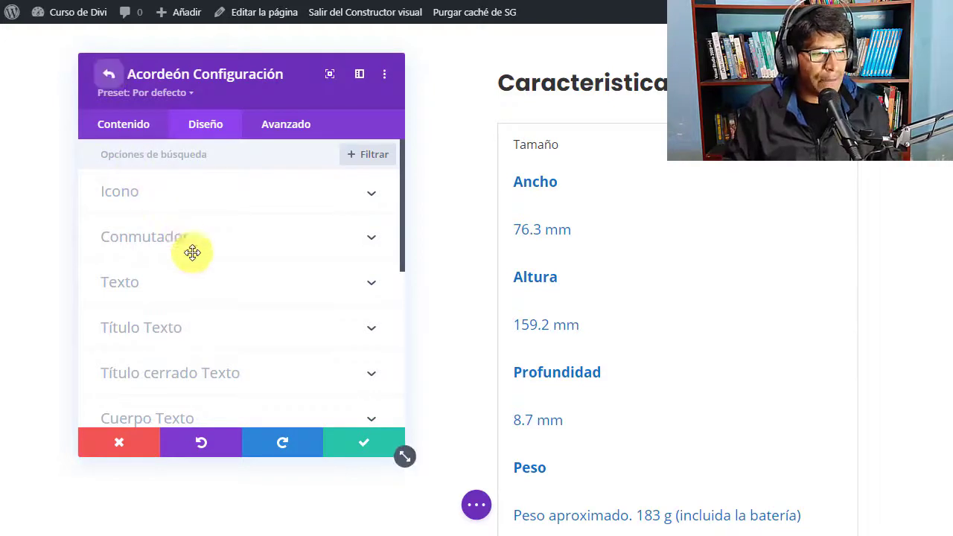
Open the whole accordion's design settings and set the icon color to white, #ffffff
click(208, 127)
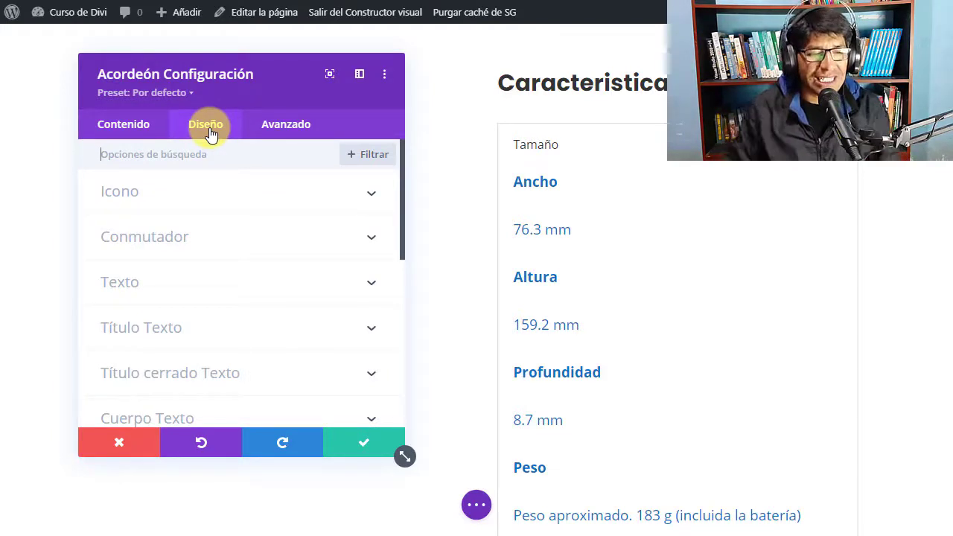
scroll(651, 178, down, 2)
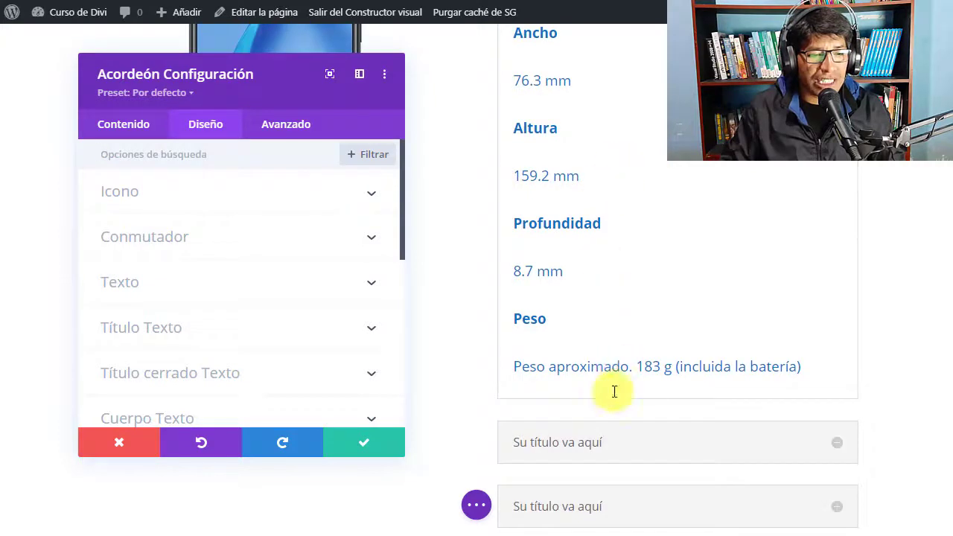
scroll(631, 313, up, 4)
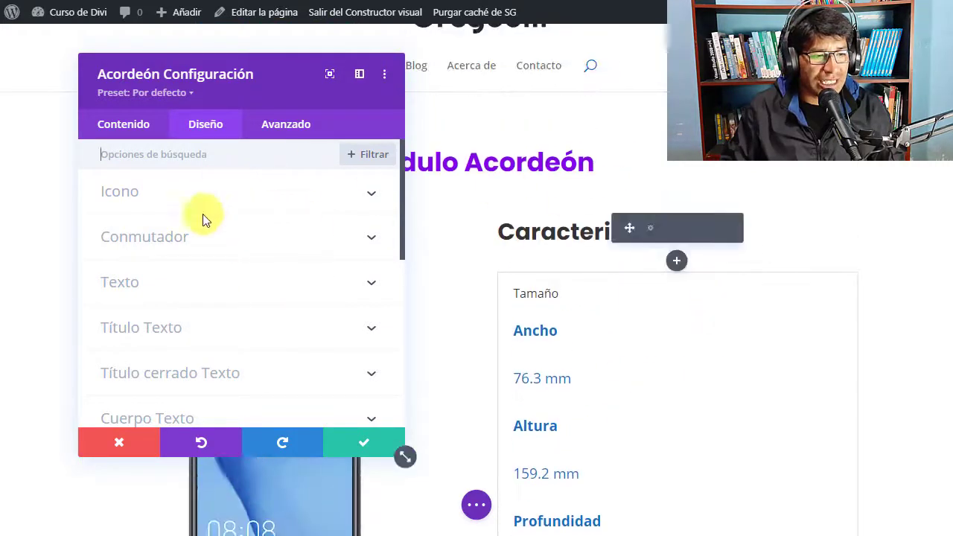
click(145, 198)
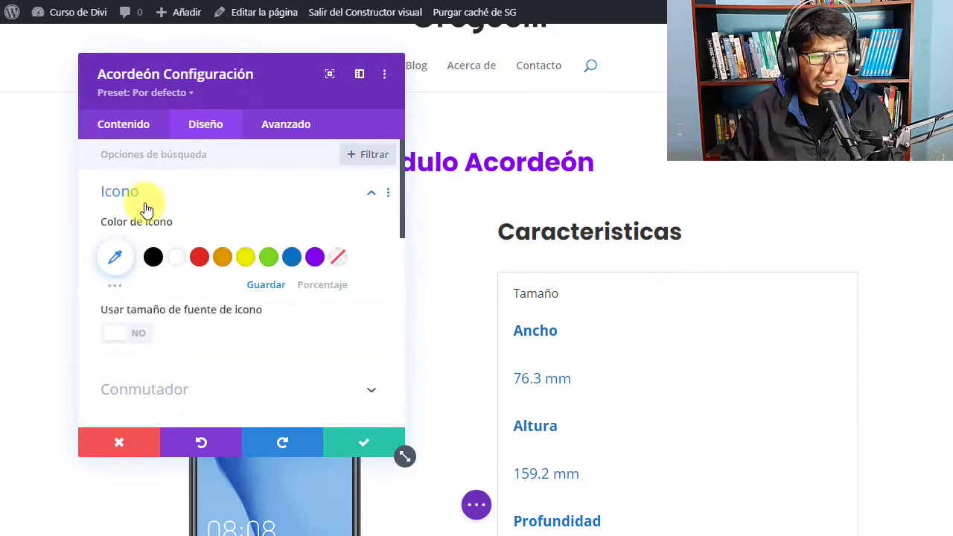
scroll(815, 331, down, 5)
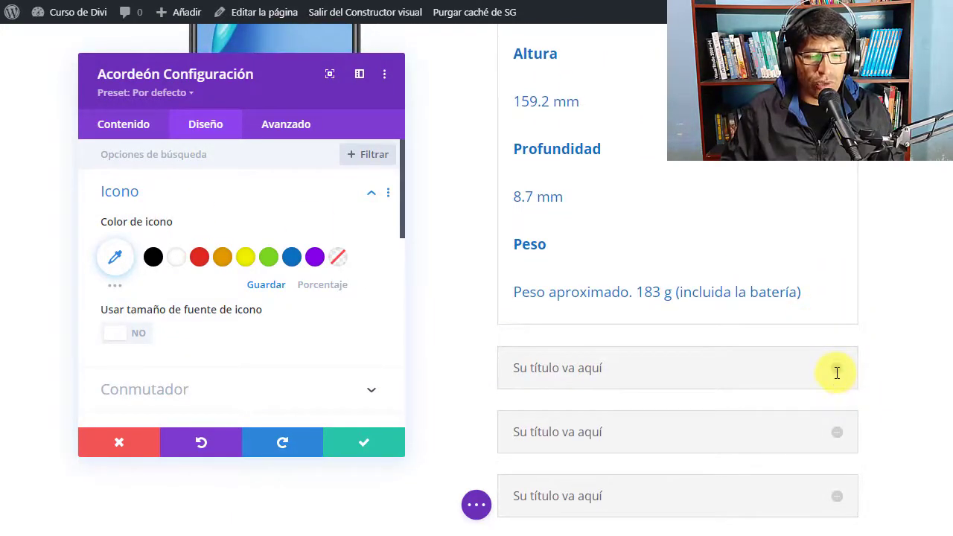
click(178, 258)
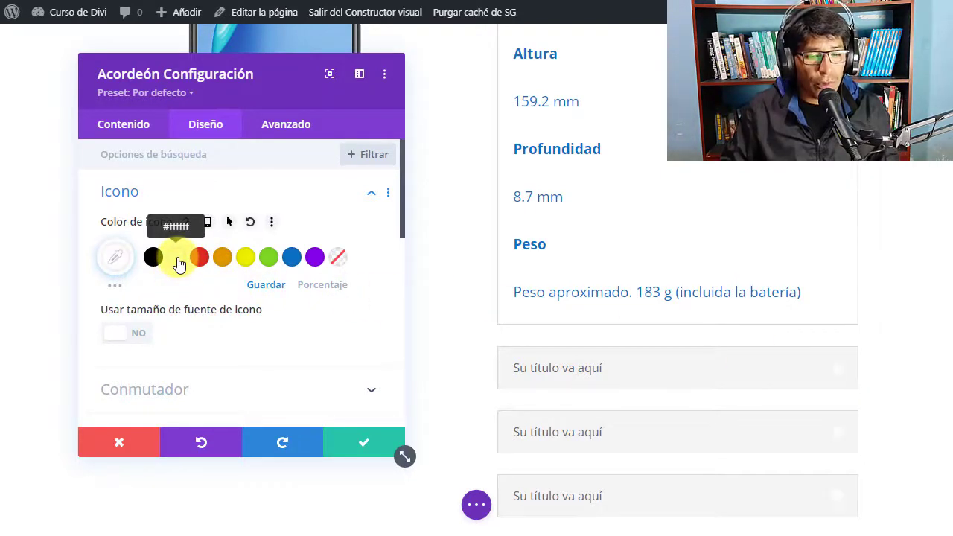
Set the open toggle's background color to black in the accordion's Conmutador options
scroll(174, 319, down, 3)
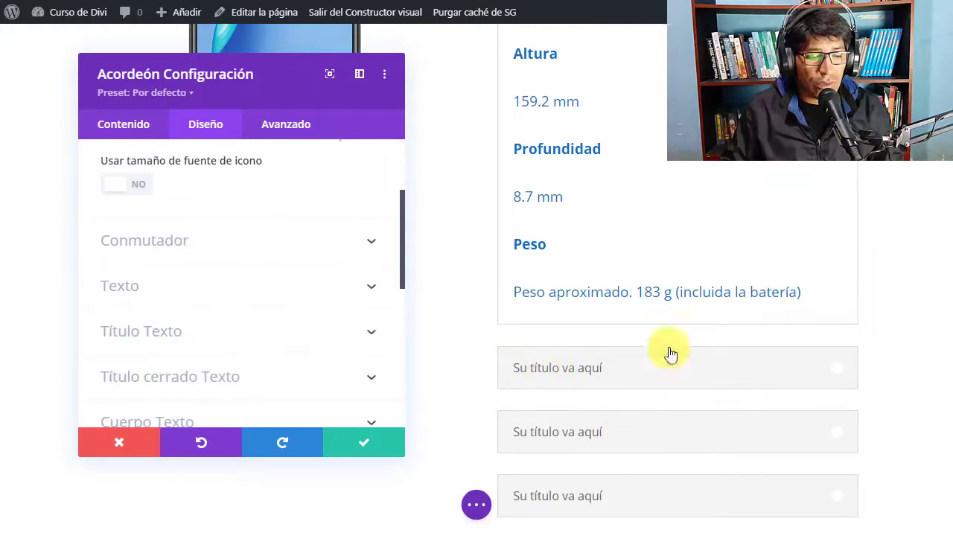
click(172, 248)
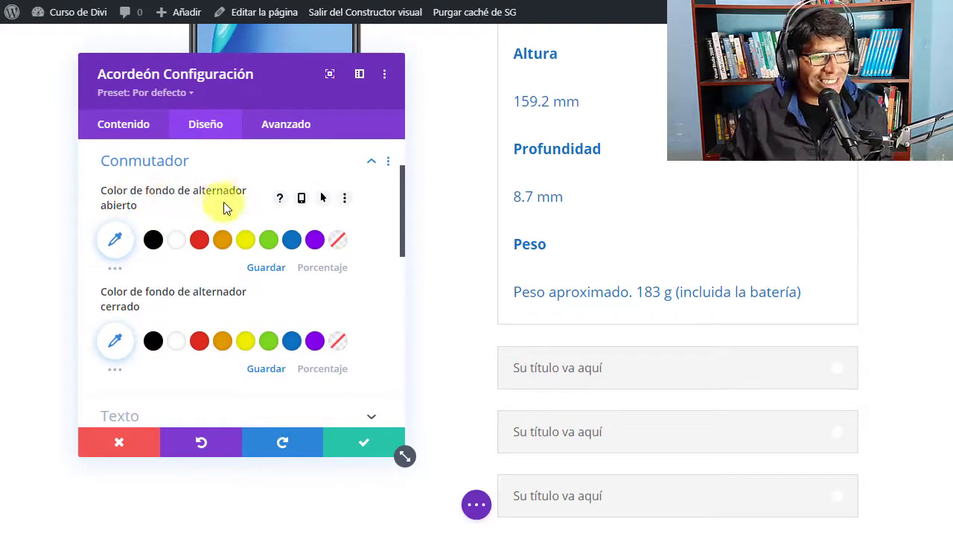
scroll(759, 321, up, 2)
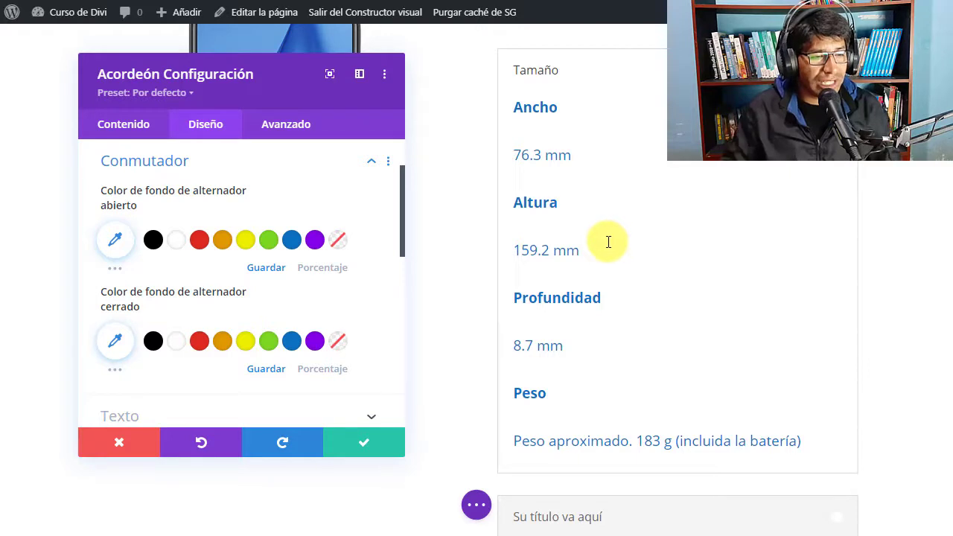
click(155, 248)
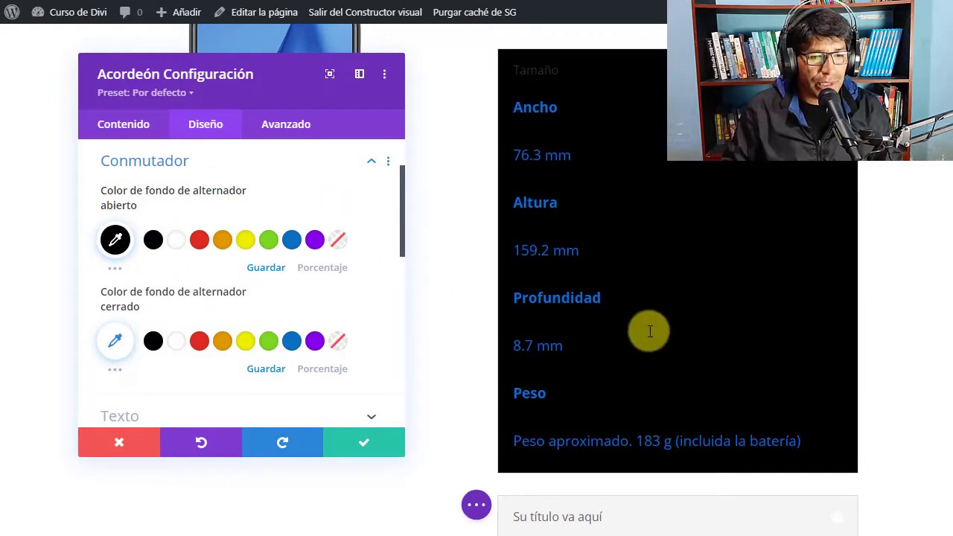
scroll(649, 329, up, 1)
scroll(636, 190, down, 1)
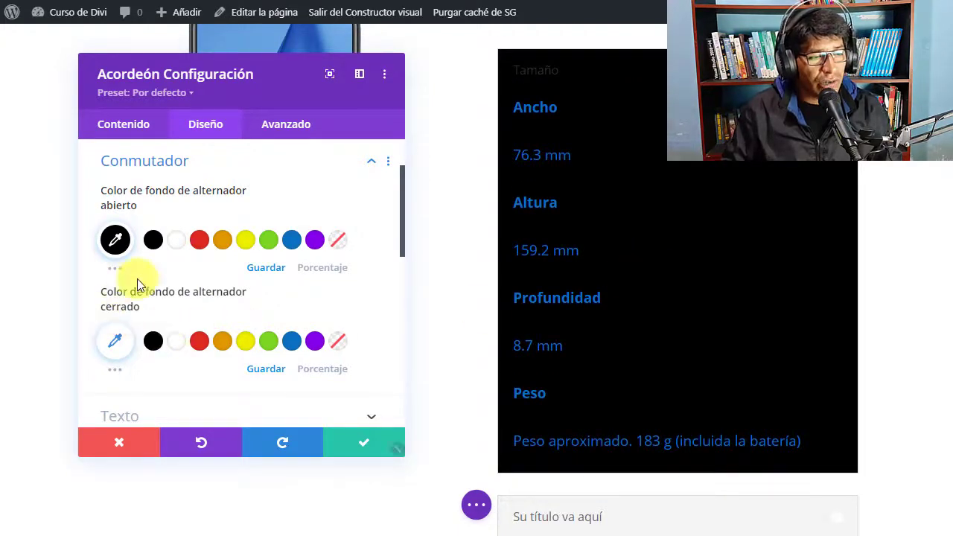
mouse_move(155, 309)
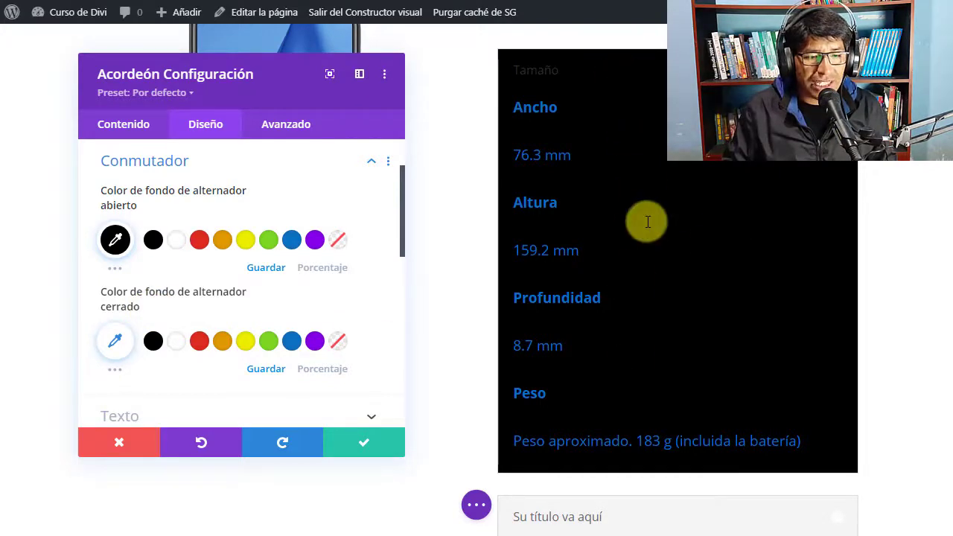
Try black as the closed toggle's background color and replace it with a dark grey from the expanded palette
scroll(643, 219, down, 3)
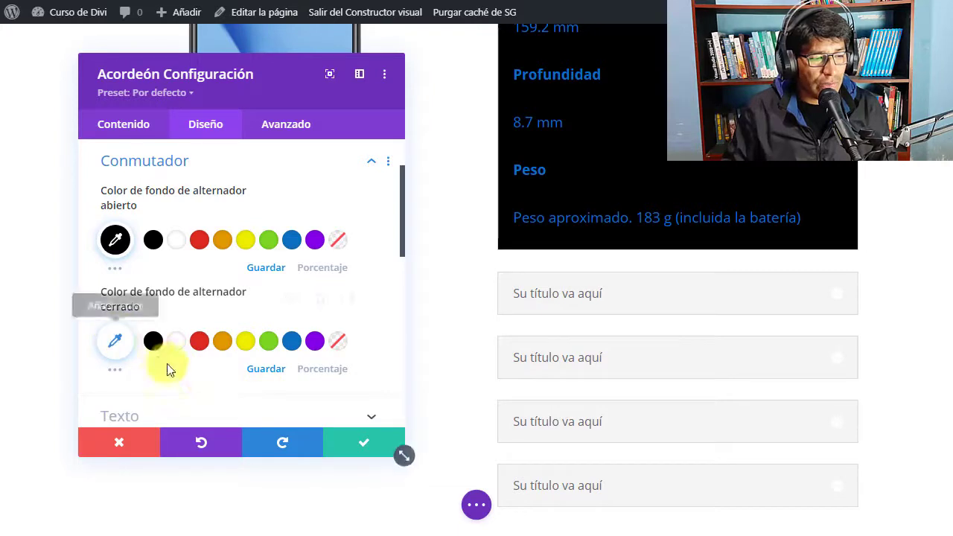
click(153, 340)
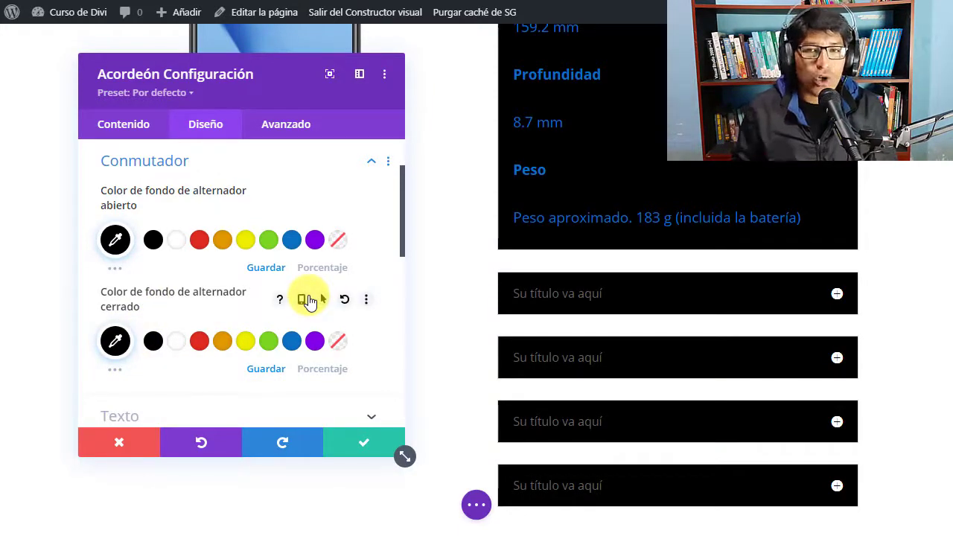
click(114, 373)
scroll(275, 308, down, 2)
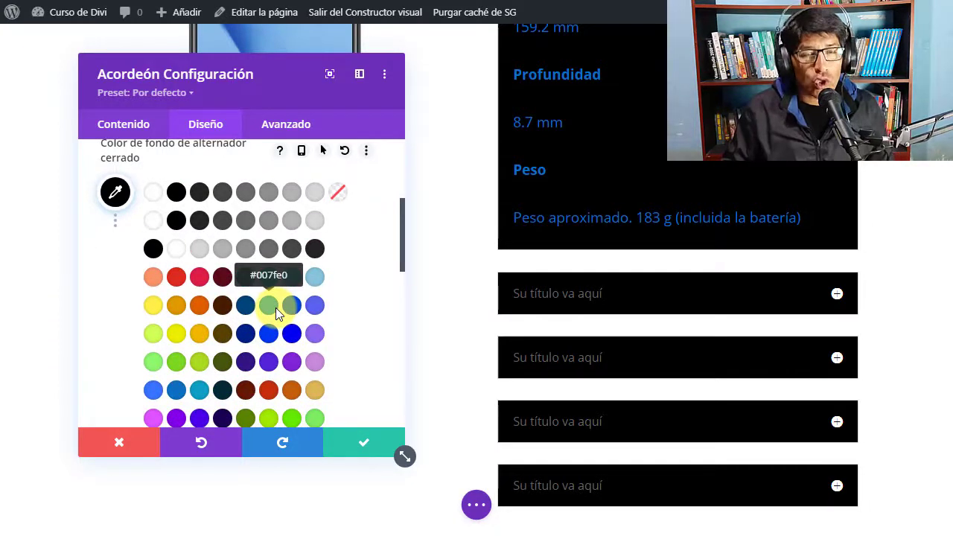
click(270, 255)
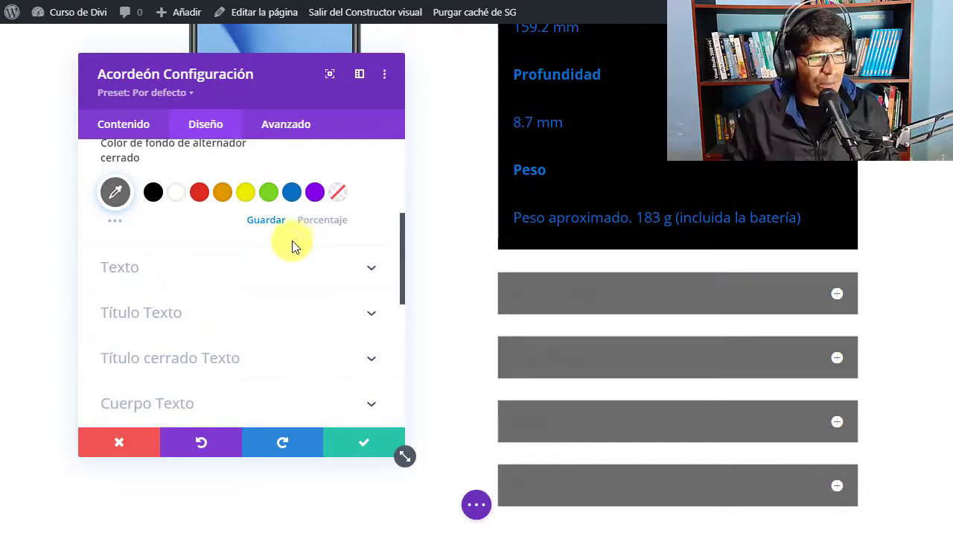
Try center alignment for the accordion's text and return it to left alignment
click(133, 274)
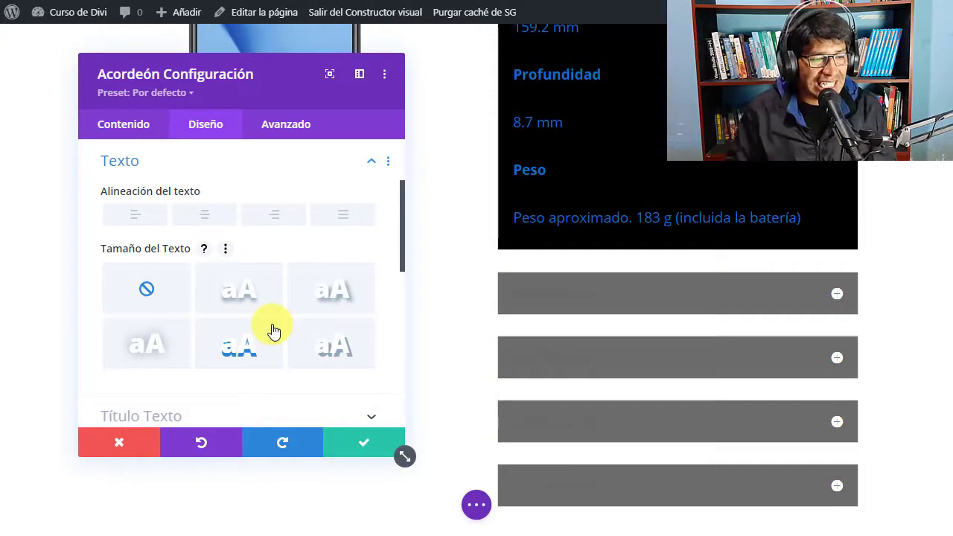
scroll(273, 327, up, 2)
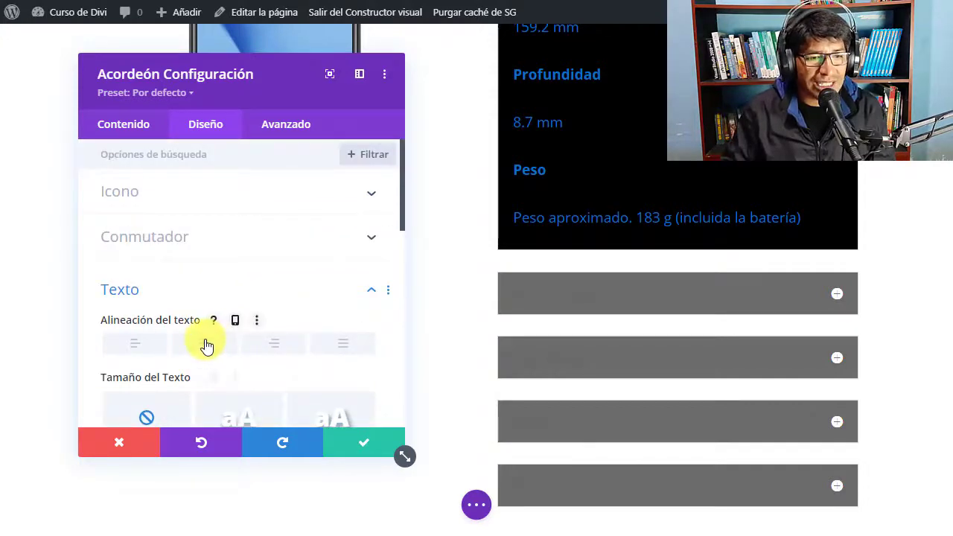
click(205, 343)
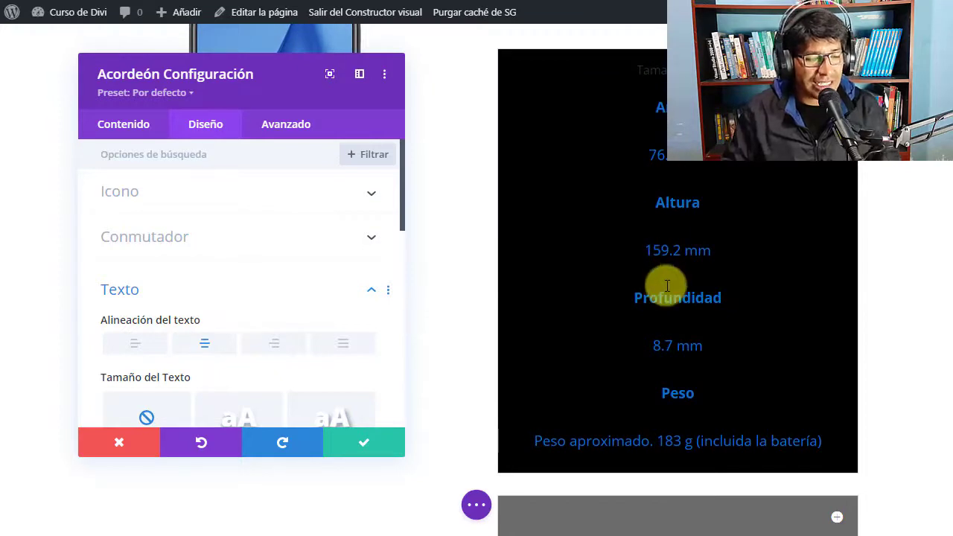
click(132, 346)
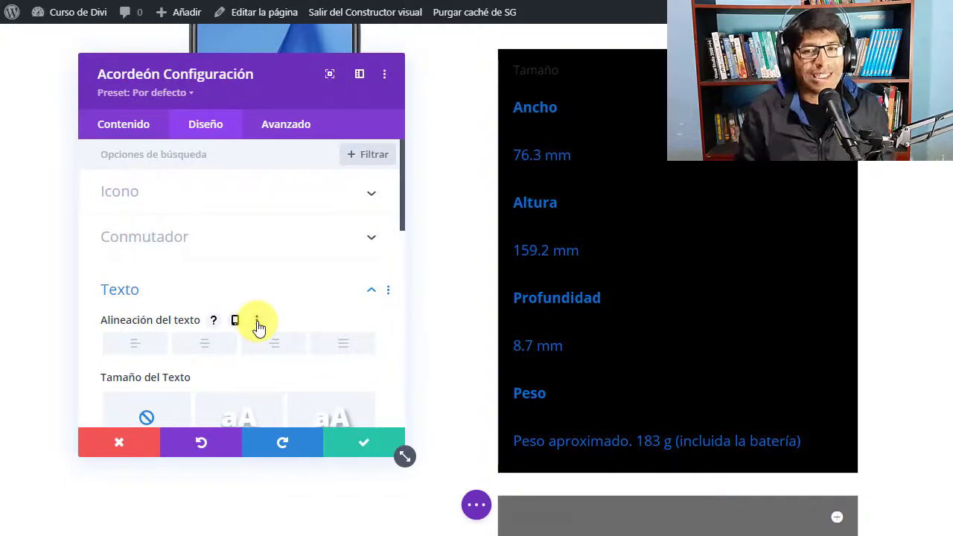
Set the open title text color and the title text color to white, #ffffff, in the accordion's Título Texto options
scroll(259, 327, down, 5)
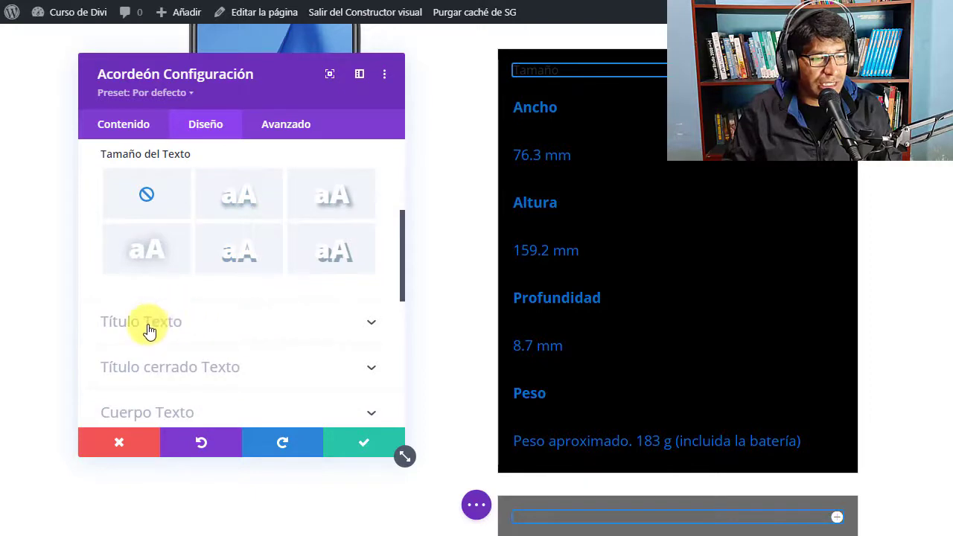
scroll(619, 431, down, 1)
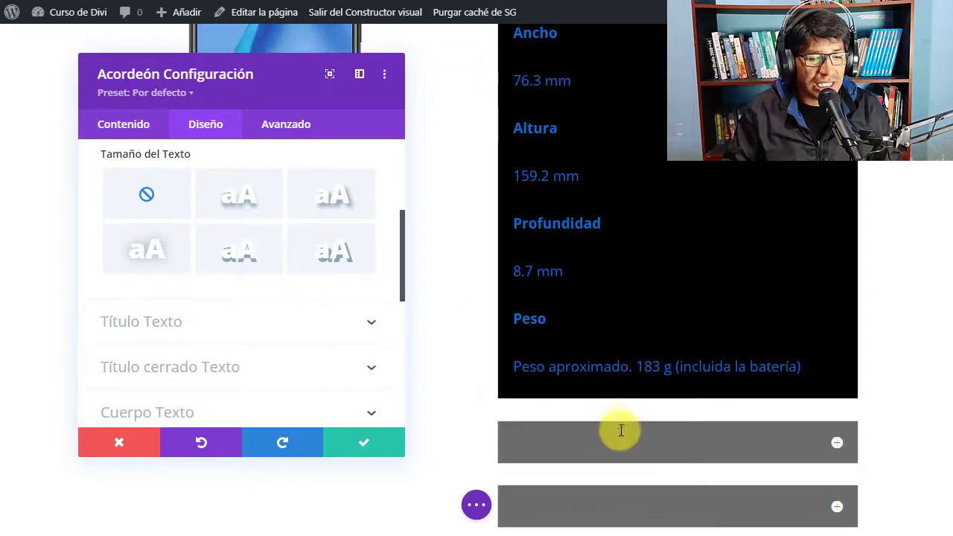
scroll(625, 445, up, 2)
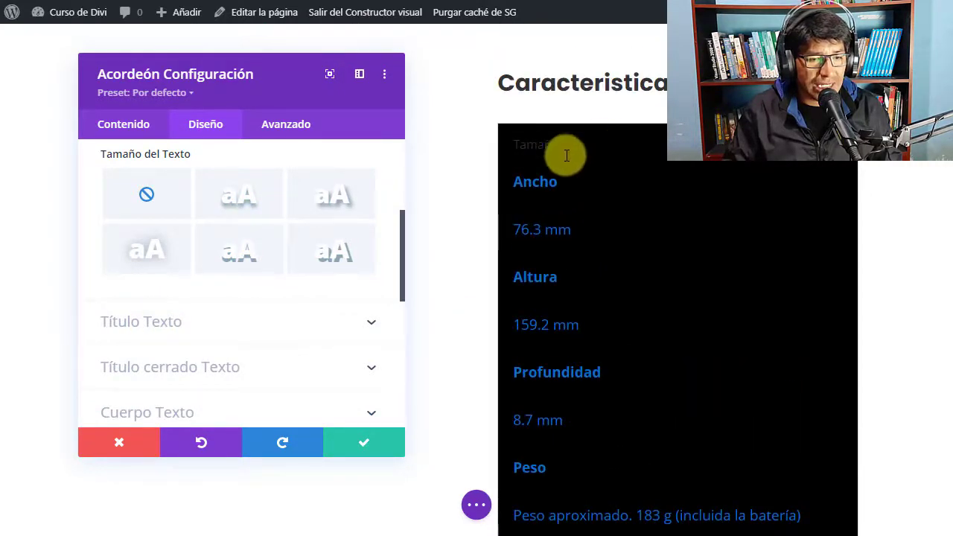
click(145, 332)
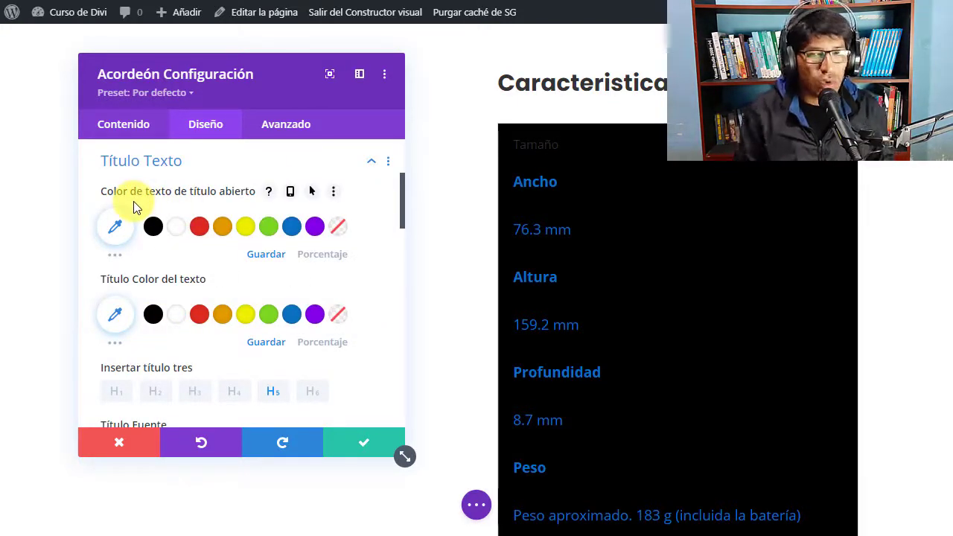
click(179, 230)
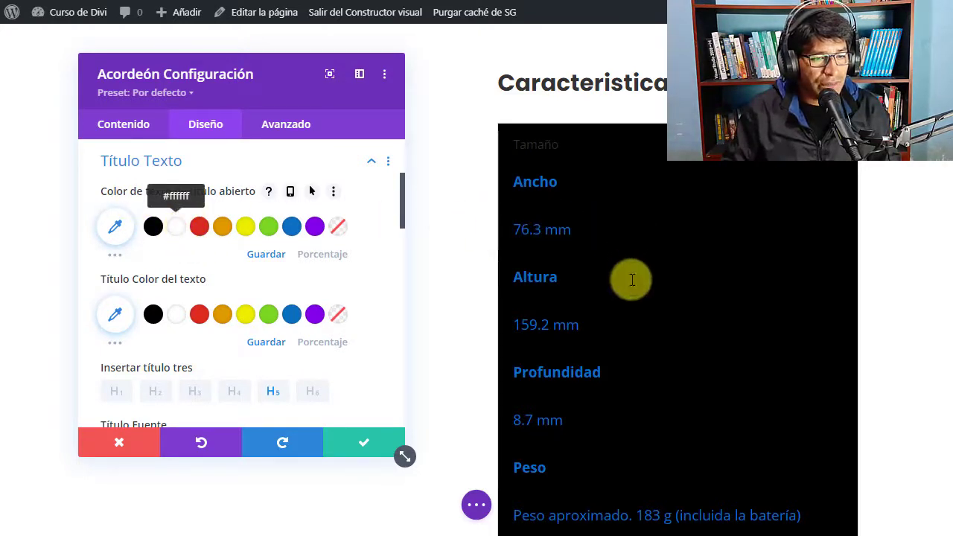
scroll(609, 289, down, 3)
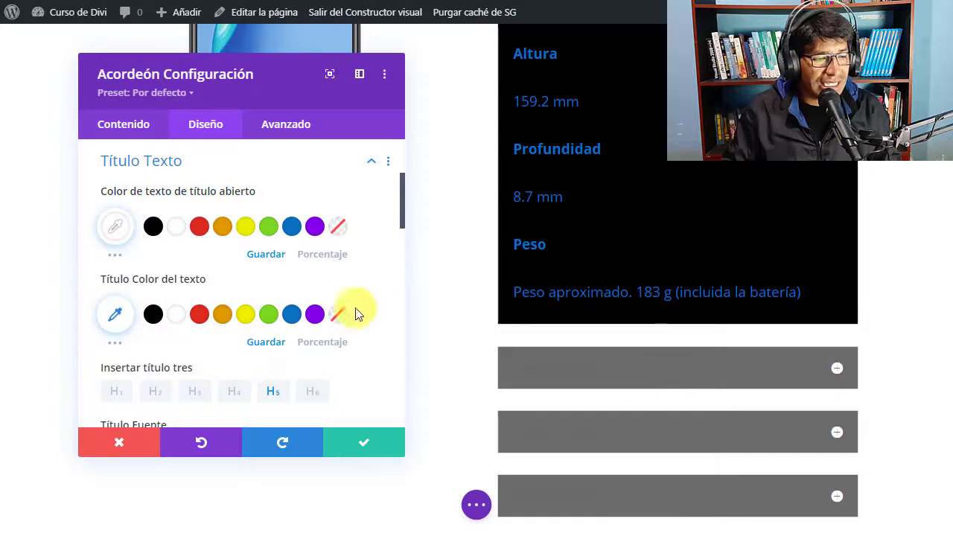
click(177, 316)
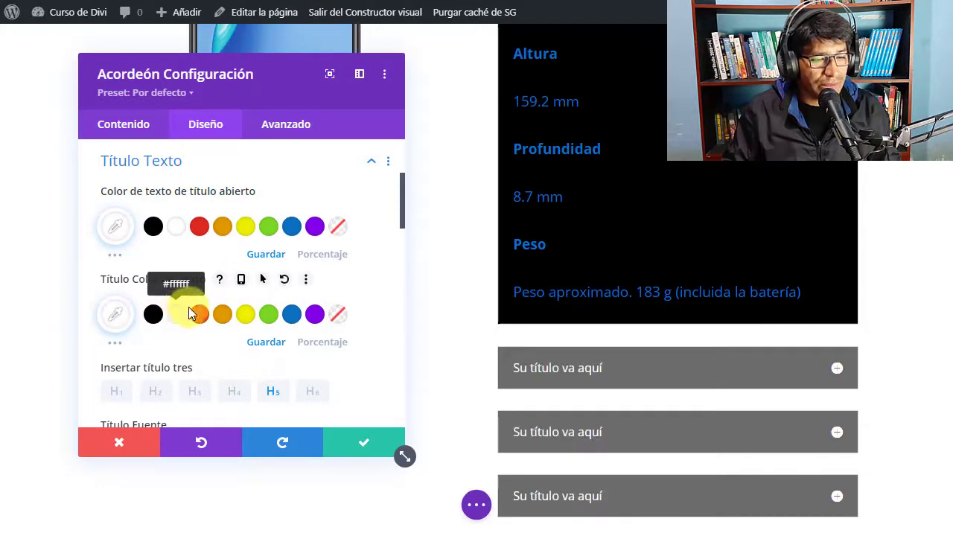
Set the accordion's title font to Poppins and keep the title weight at Regular
scroll(172, 305, down, 2)
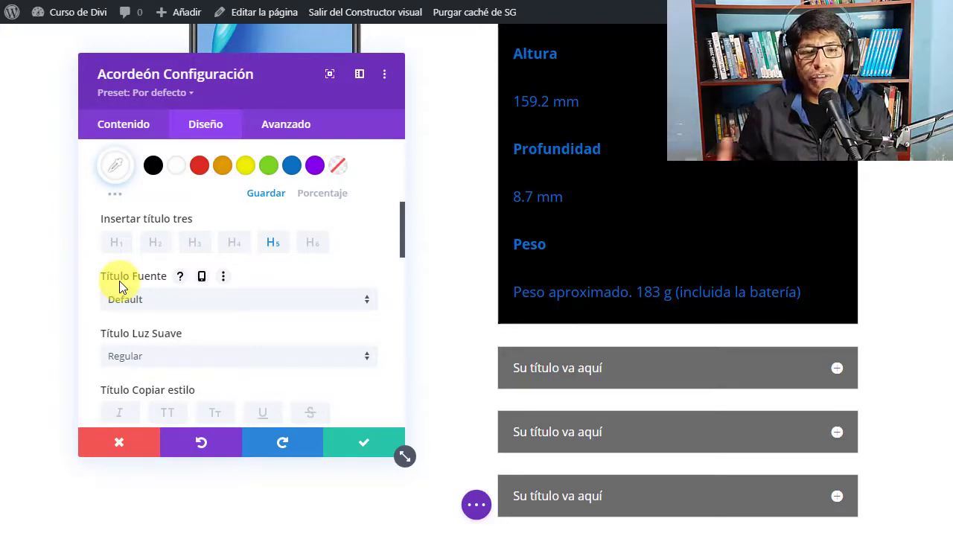
click(190, 300)
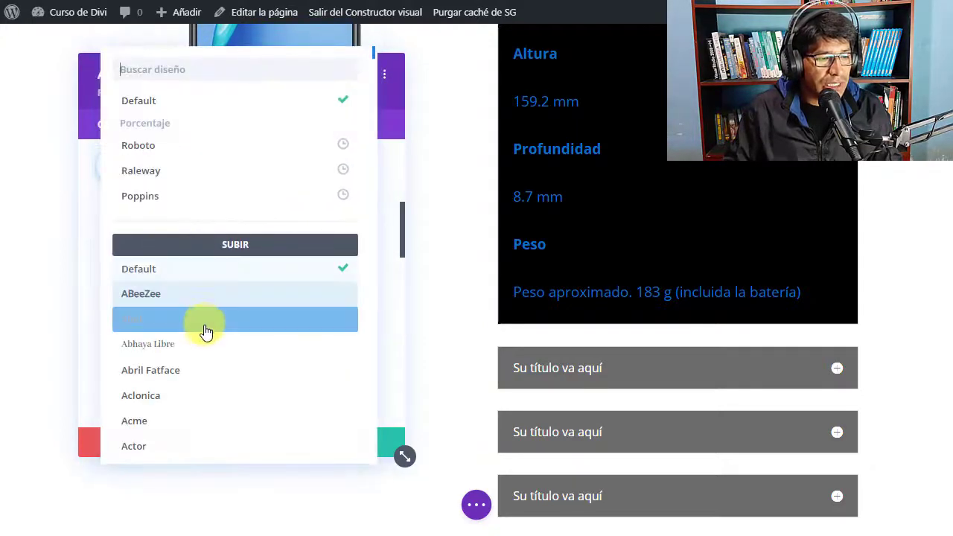
scroll(201, 332, down, 5)
scroll(205, 336, down, 3)
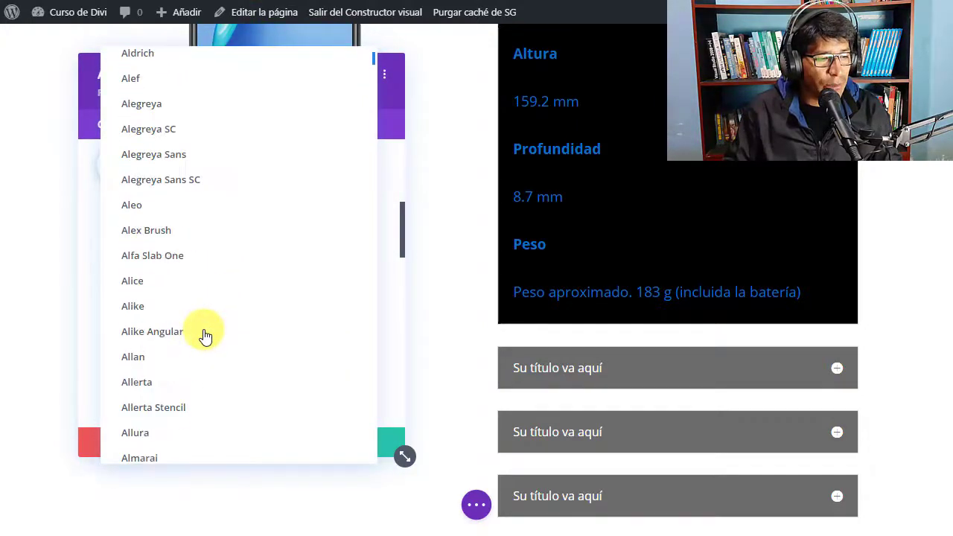
scroll(205, 336, up, 8)
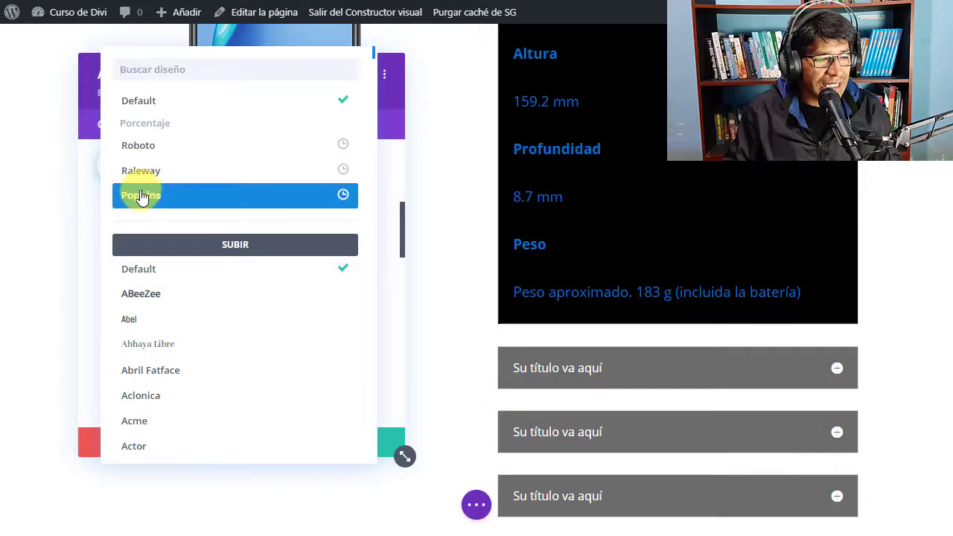
click(142, 195)
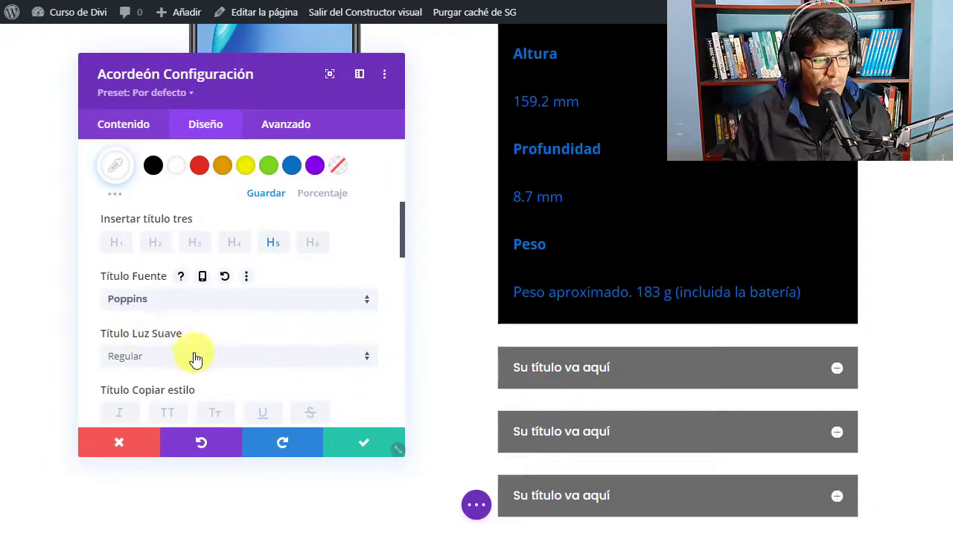
click(165, 363)
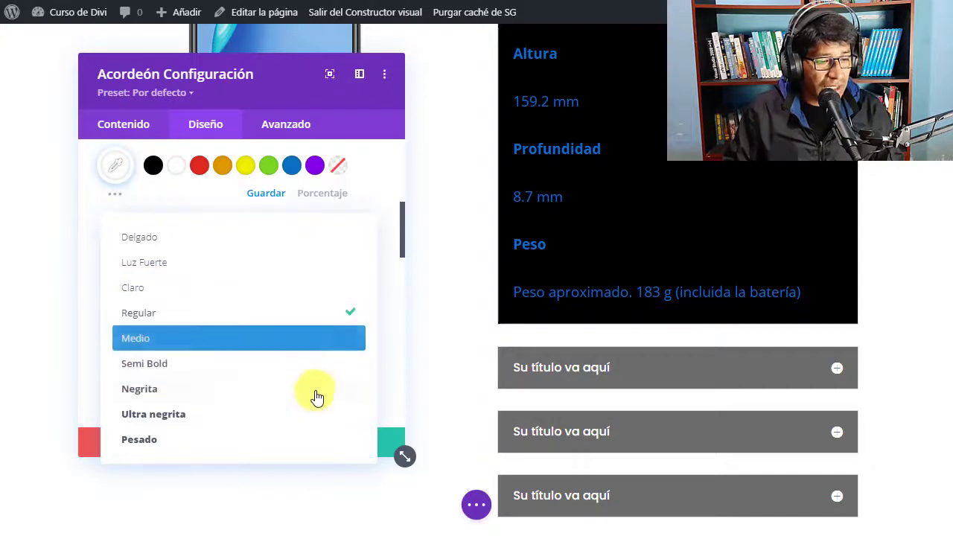
click(206, 320)
Try italic, uppercase, underline and strikethrough on the accordion titles and reset the title style
scroll(206, 325, down, 3)
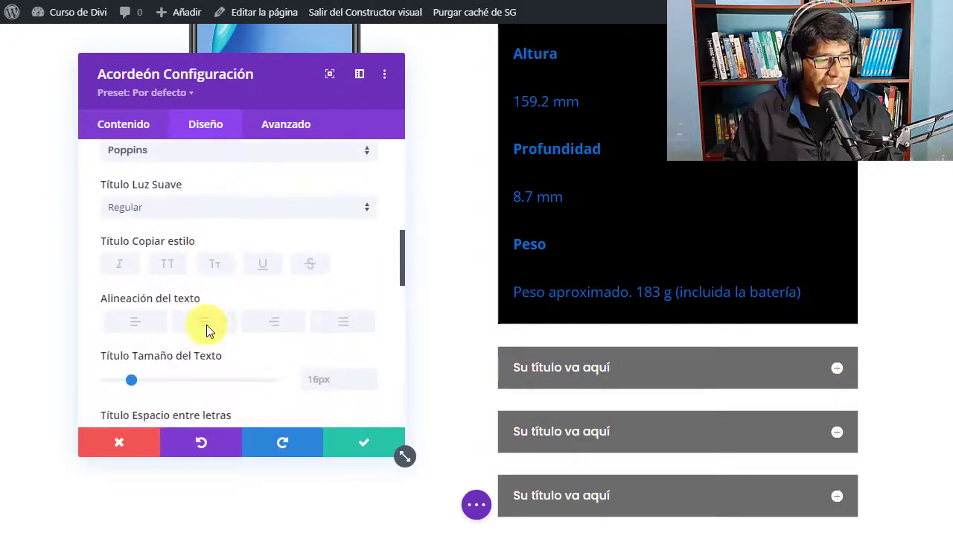
click(124, 275)
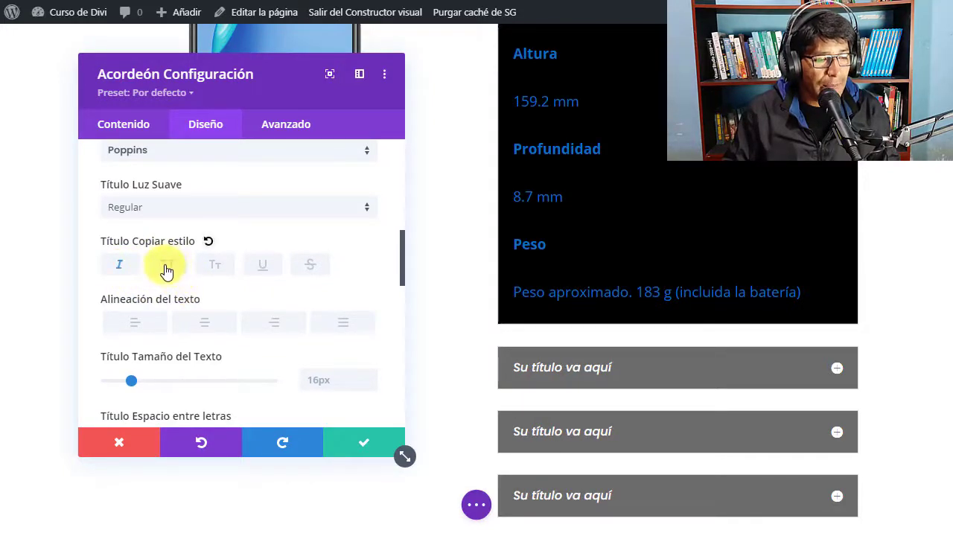
click(167, 269)
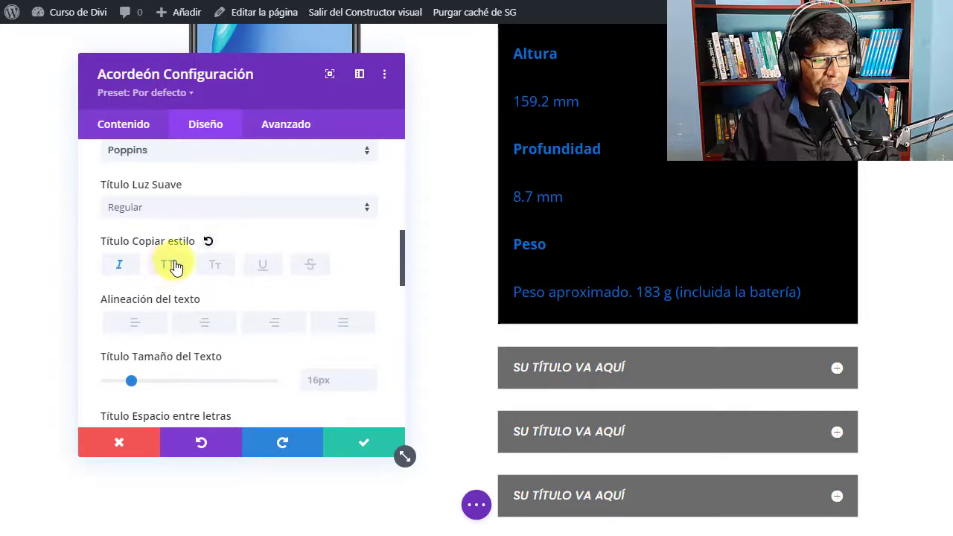
click(265, 275)
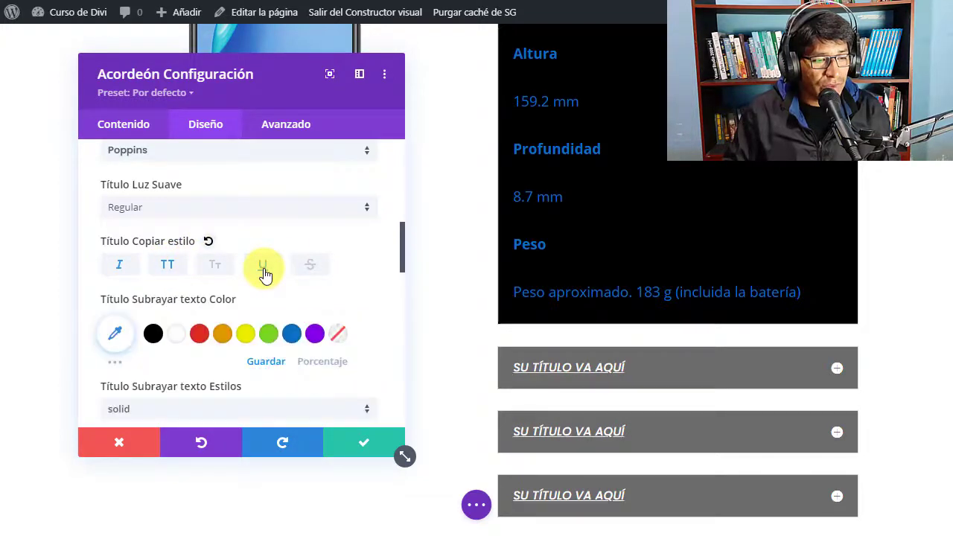
click(316, 266)
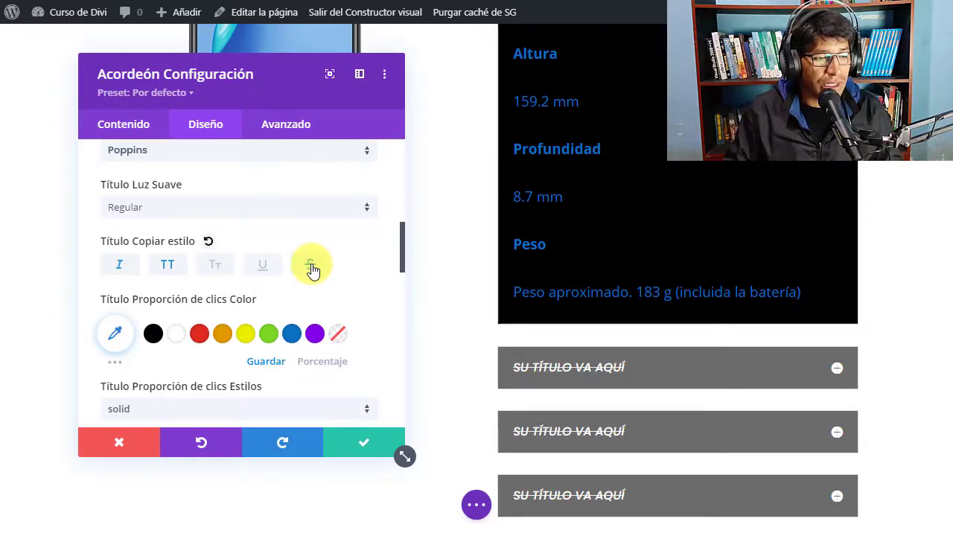
click(210, 246)
Set the accordion's title text size to 18px
scroll(249, 316, down, 1)
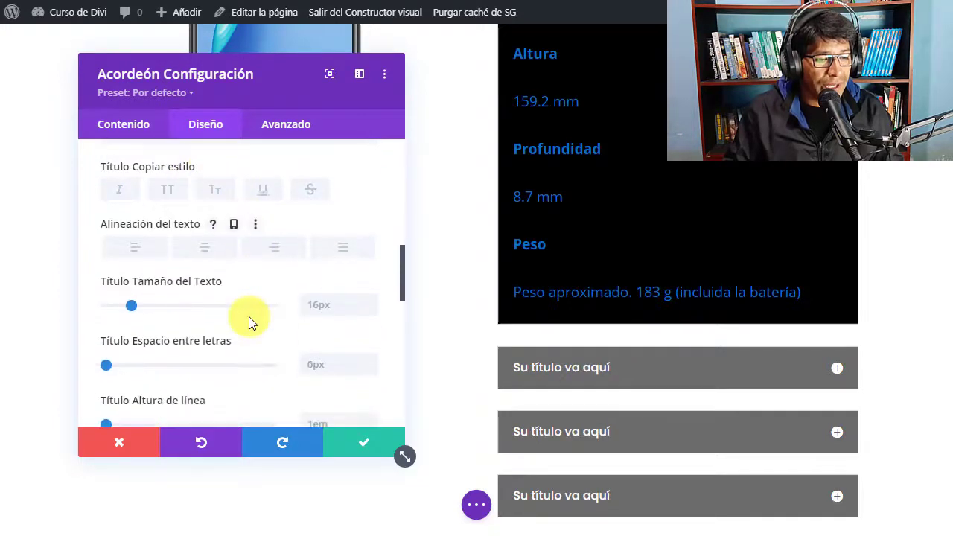
scroll(249, 317, down, 1)
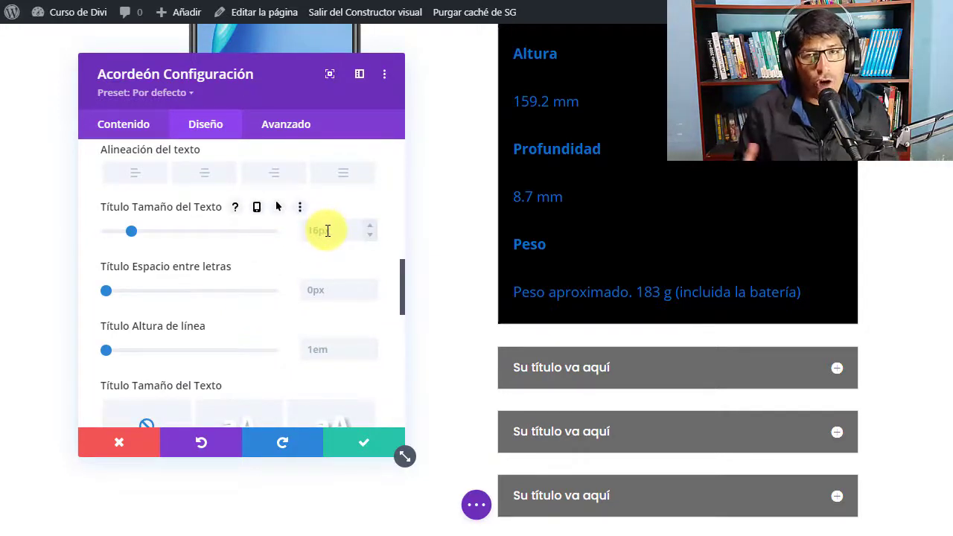
click(372, 227)
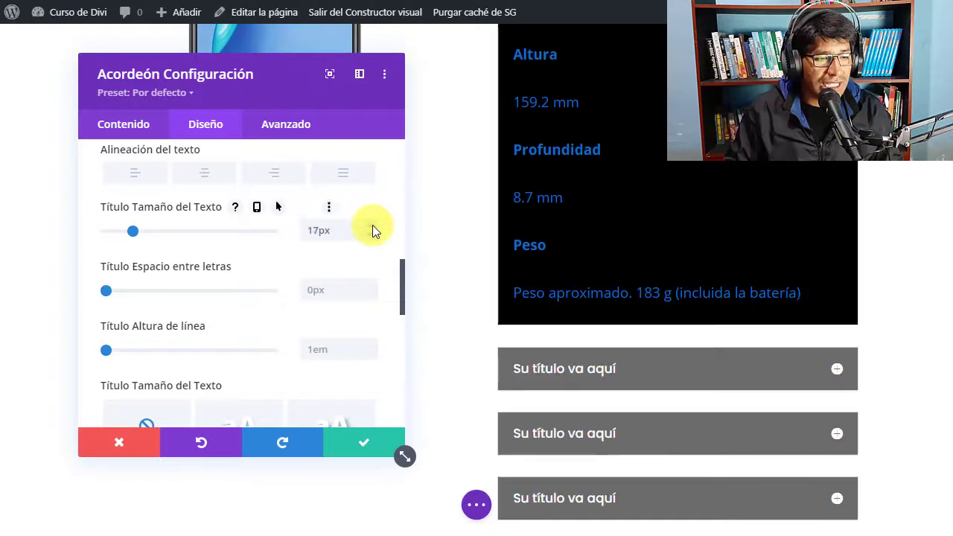
click(371, 226)
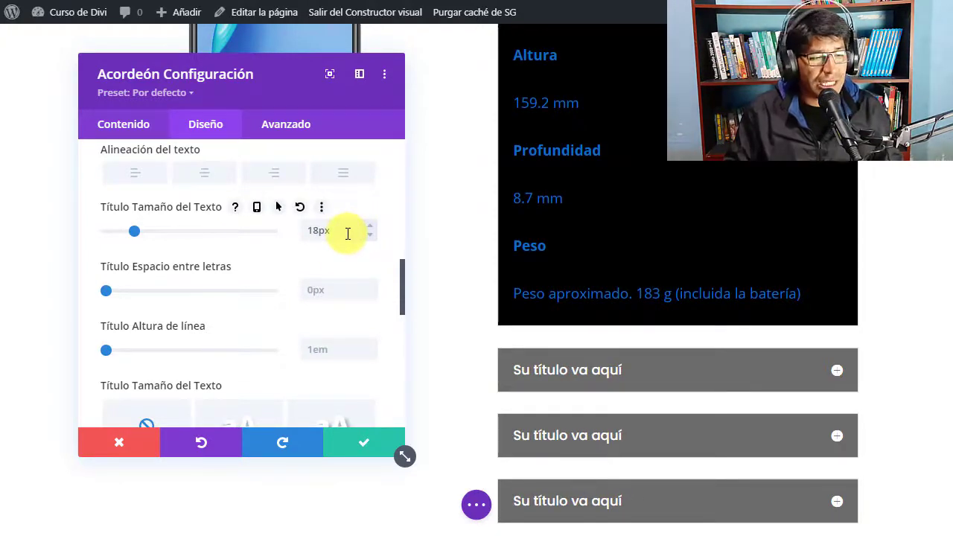
Try blue and yellow as the closed title text color in the Título cerrado Texto options and replace them with white
scroll(208, 344, down, 5)
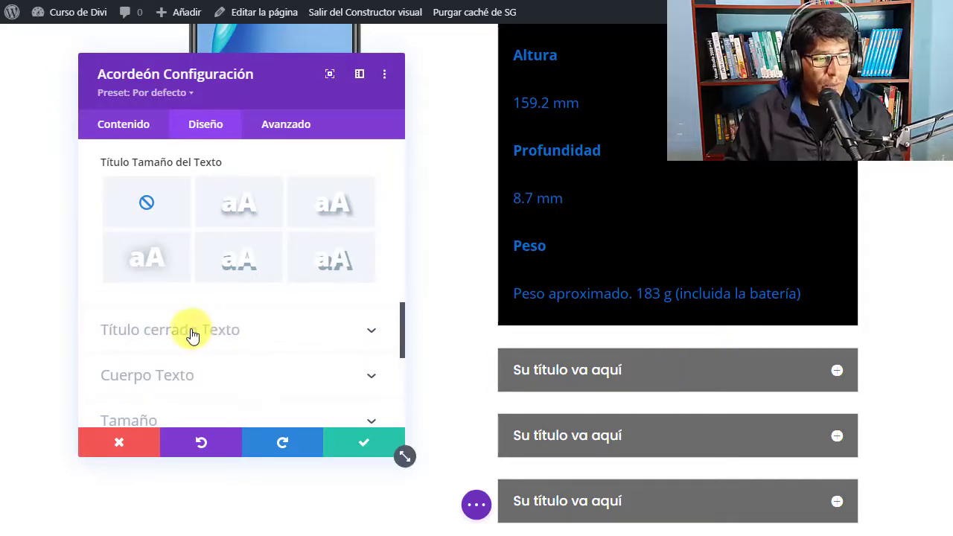
scroll(655, 329, down, 1)
scroll(205, 328, up, 2)
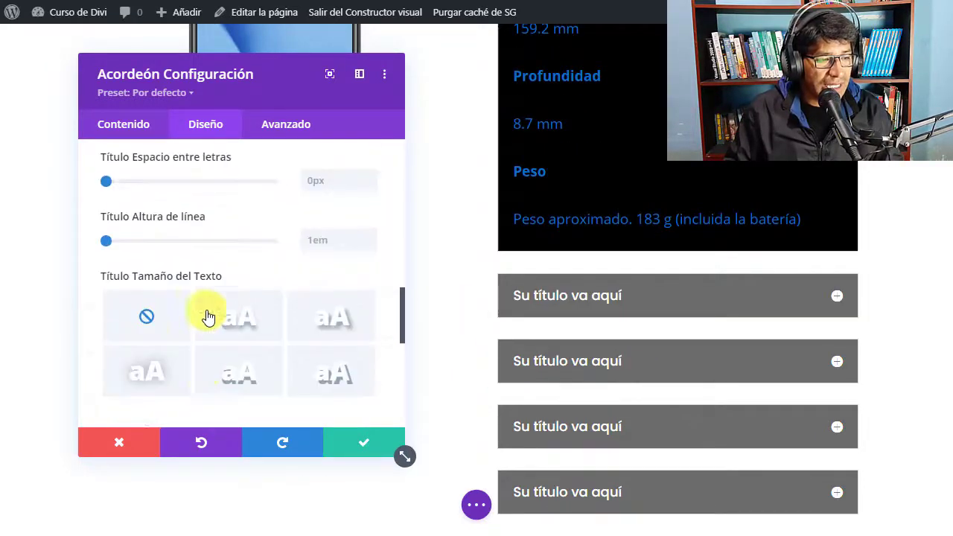
scroll(207, 317, up, 8)
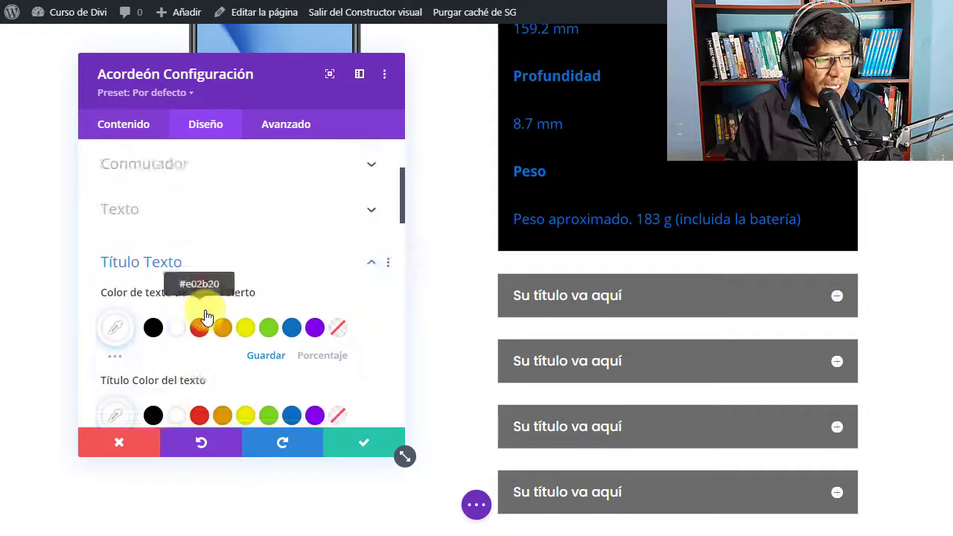
scroll(207, 317, up, 1)
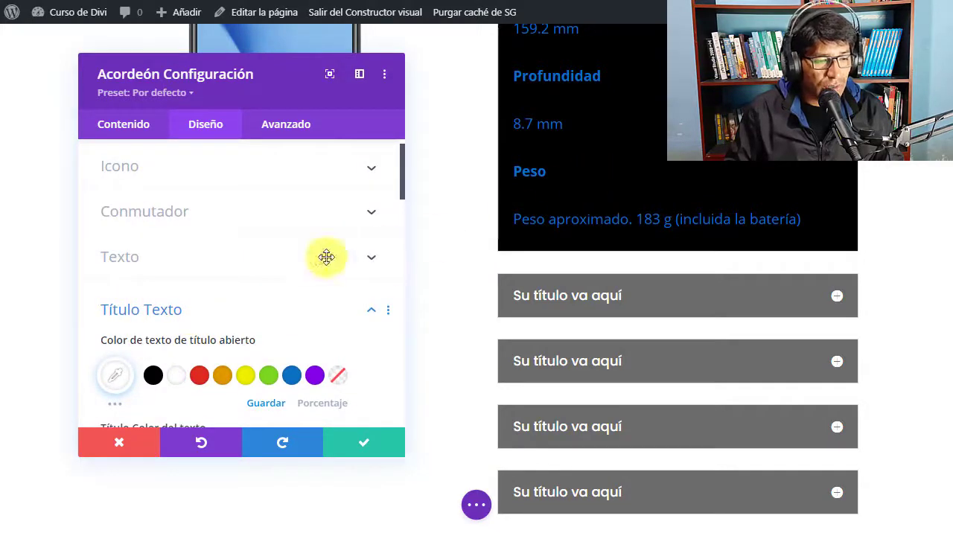
scroll(223, 289, down, 12)
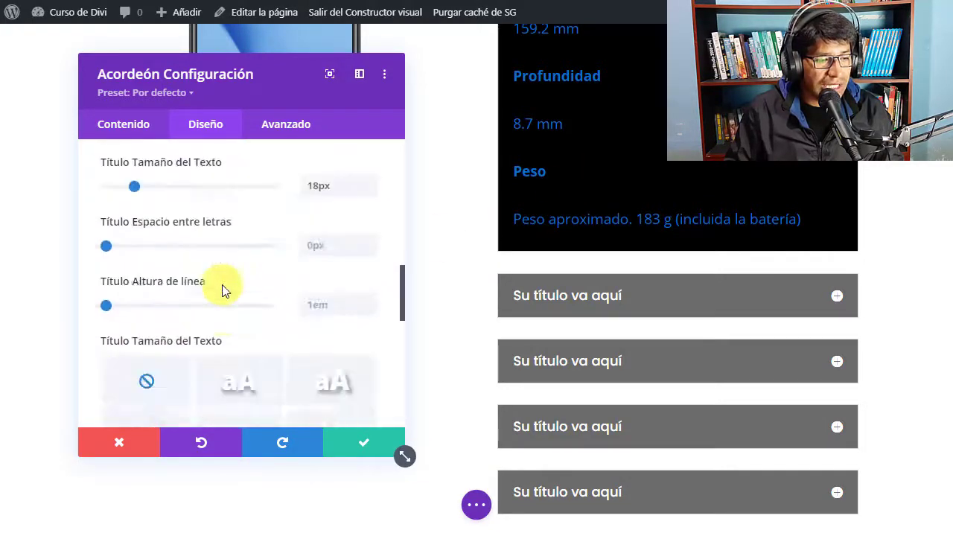
scroll(222, 284, down, 5)
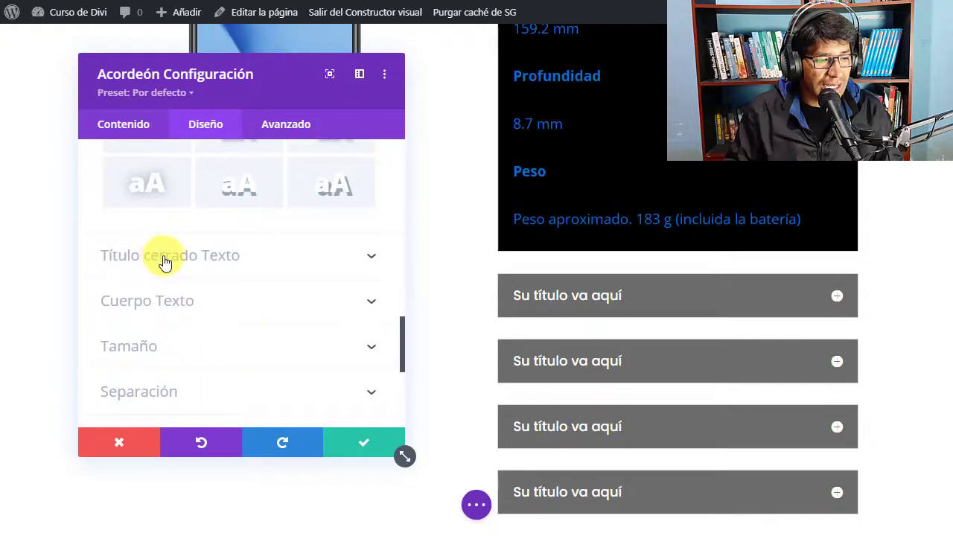
click(166, 262)
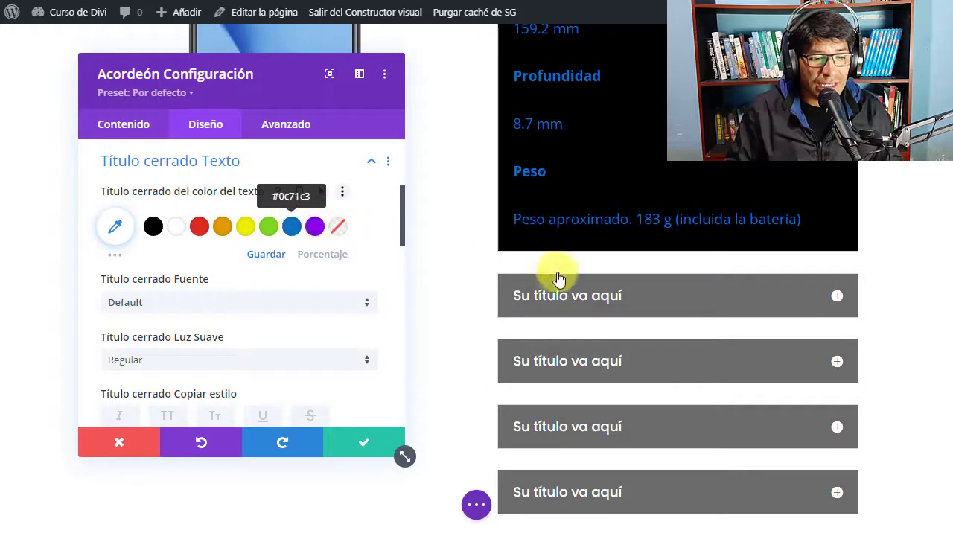
scroll(574, 415, up, 3)
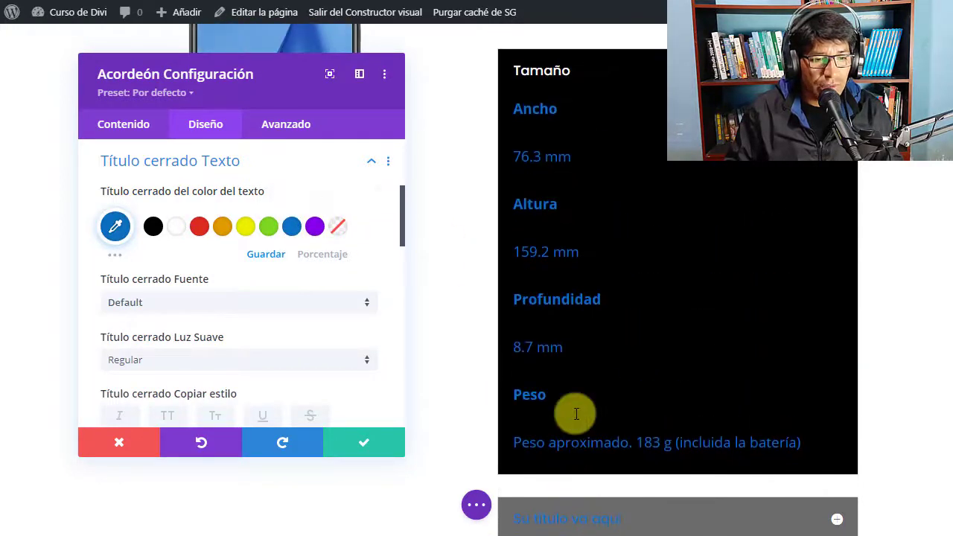
scroll(576, 414, up, 2)
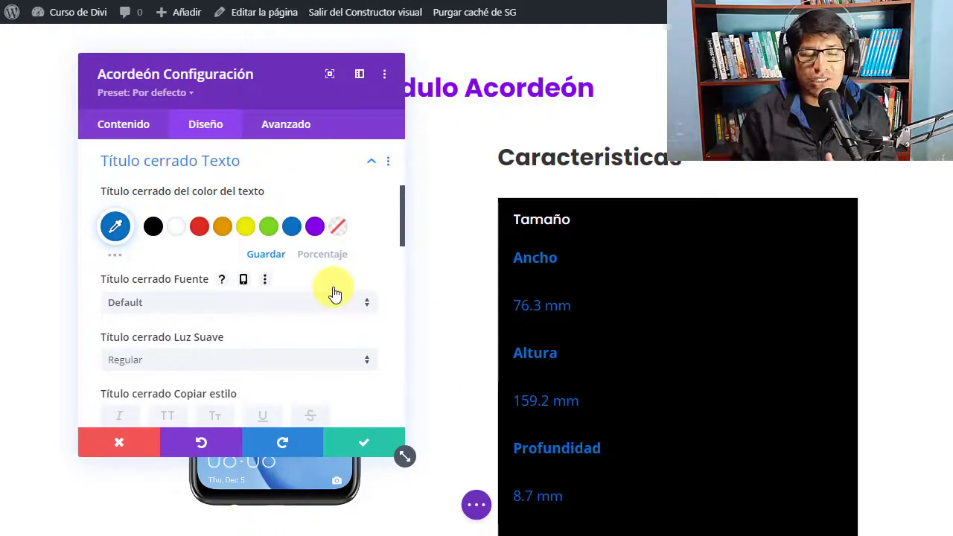
click(245, 227)
scroll(657, 301, down, 4)
scroll(658, 303, down, 1)
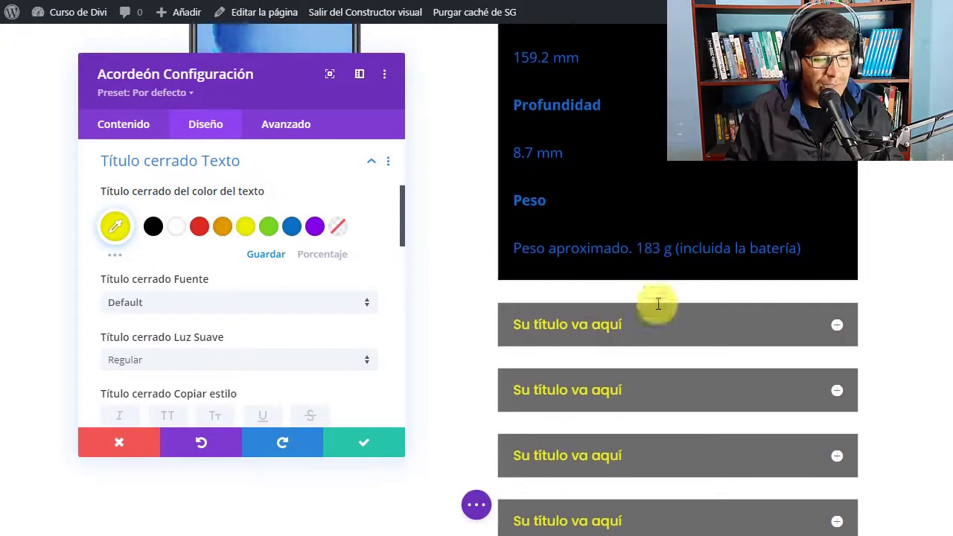
scroll(658, 303, down, 1)
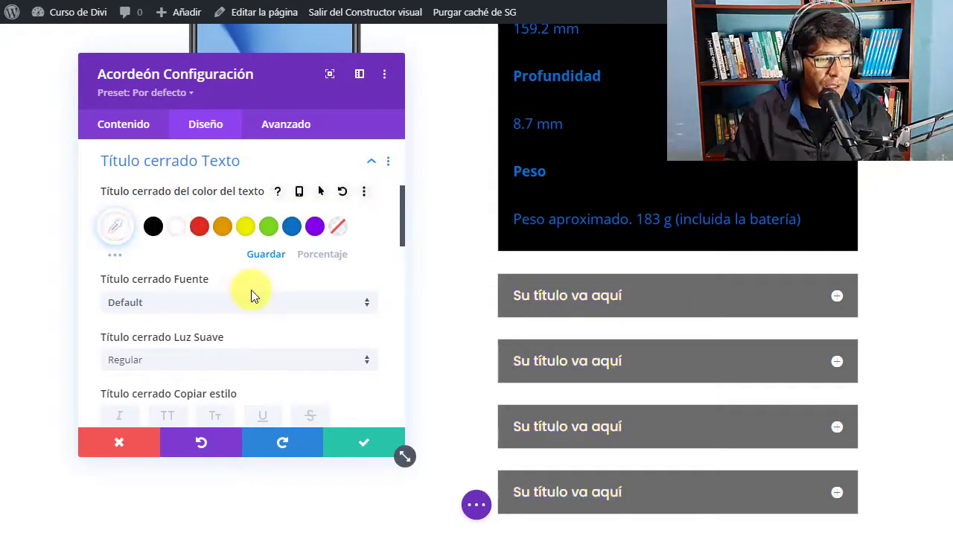
Set the accordion's body text color to white (#ffffff) in the Cuerpo Texto options
scroll(251, 291, down, 9)
scroll(251, 290, down, 5)
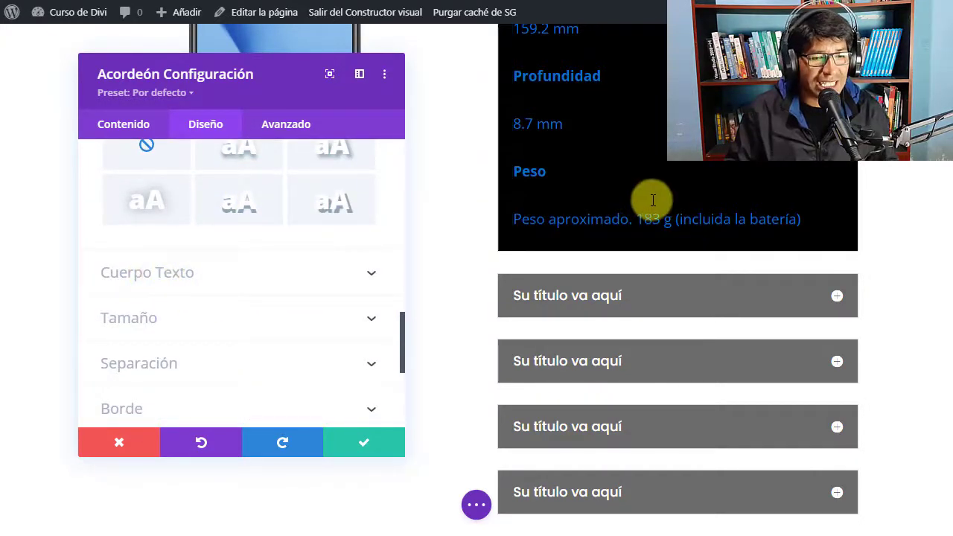
scroll(632, 207, up, 3)
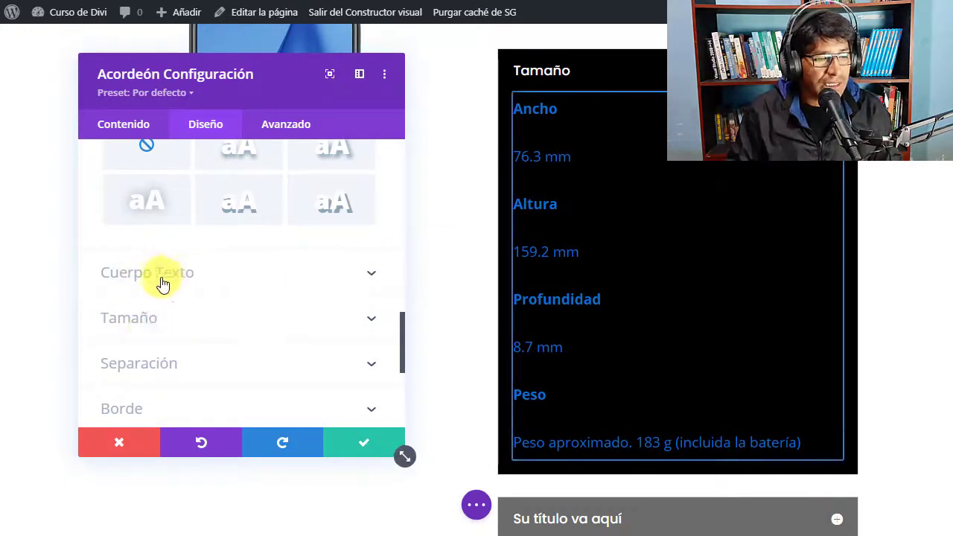
click(203, 276)
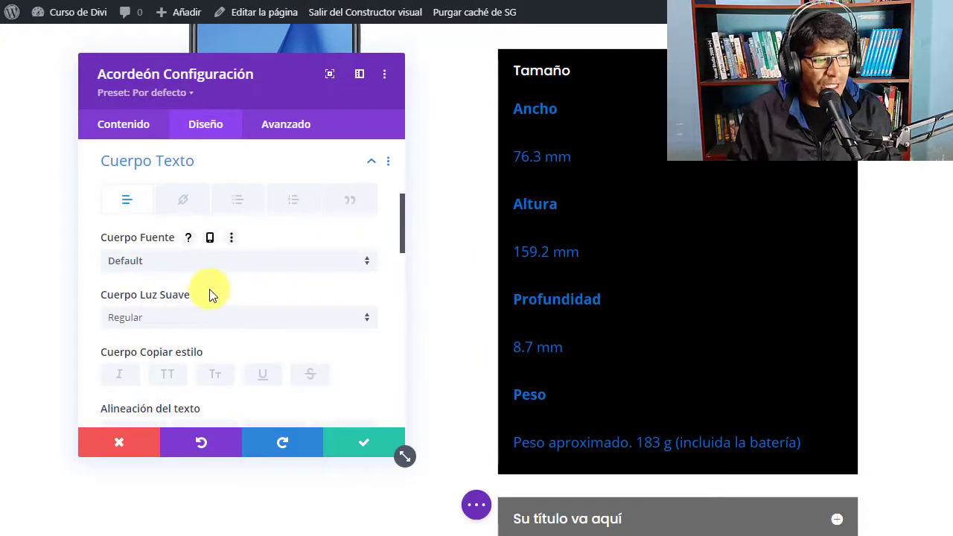
scroll(211, 292, down, 2)
scroll(212, 296, down, 2)
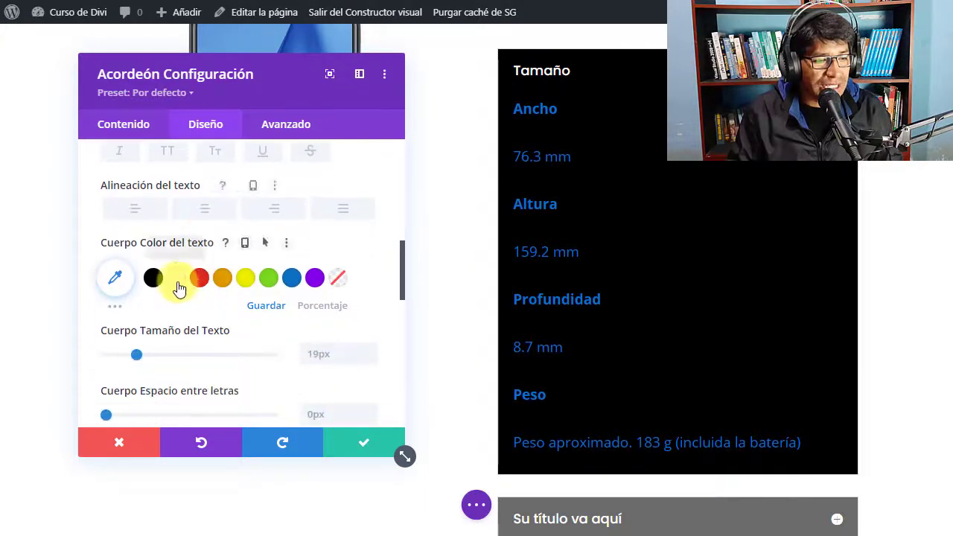
click(177, 283)
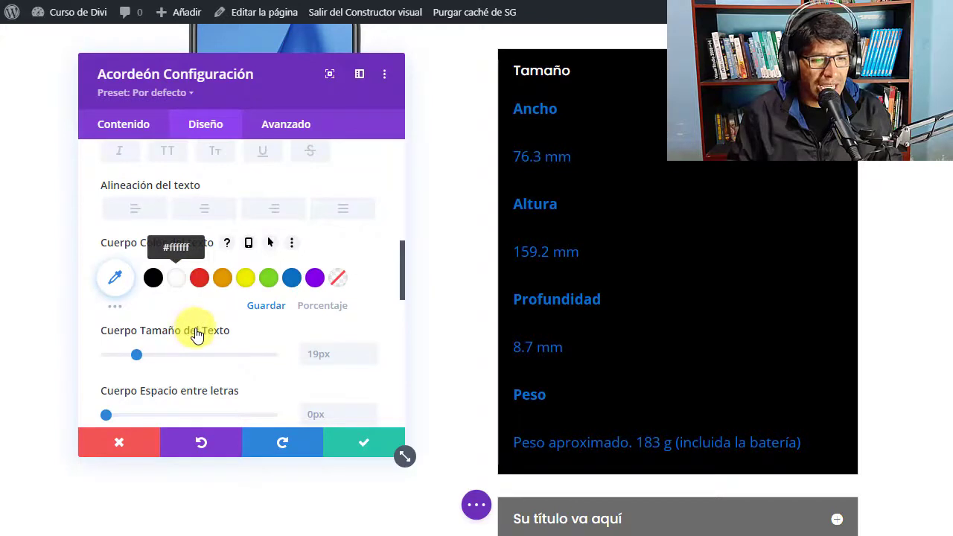
scroll(633, 371, down, 2)
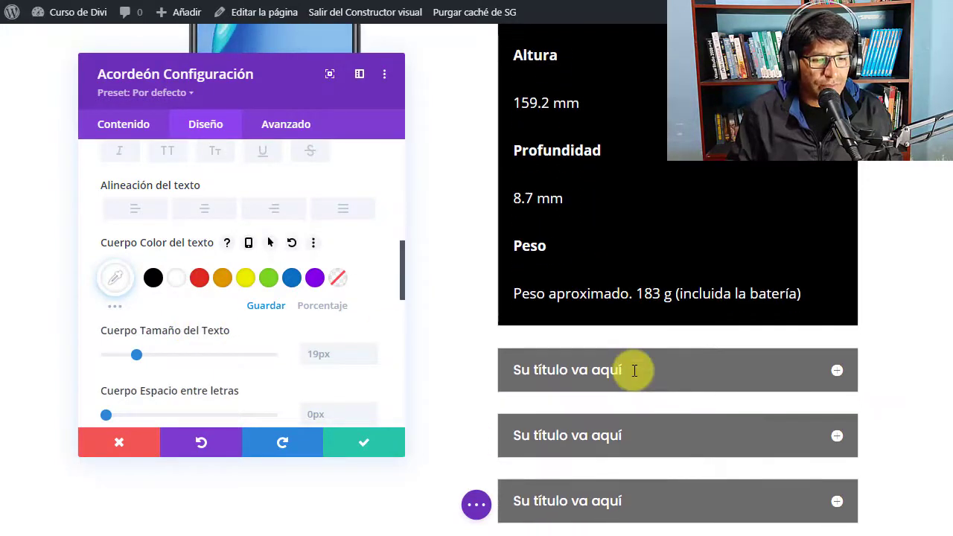
scroll(570, 383, up, 2)
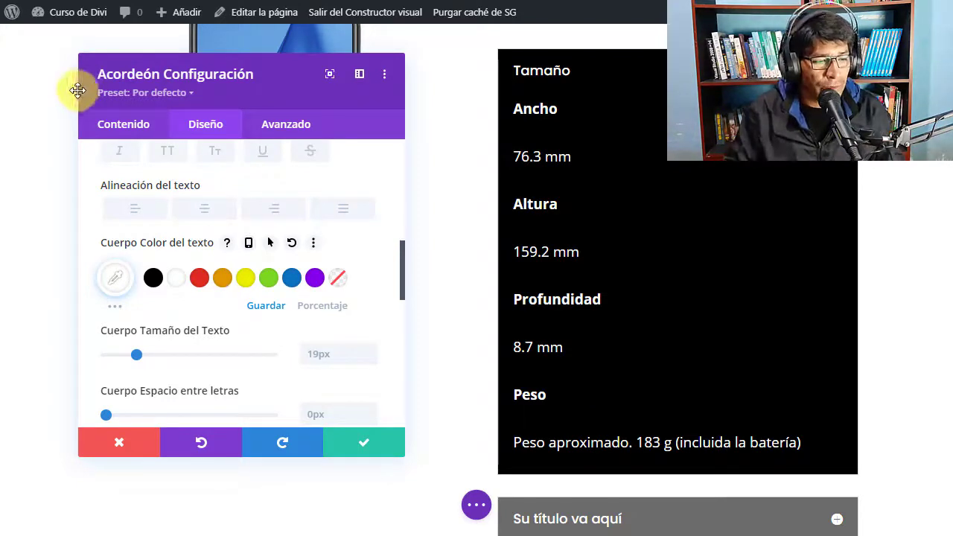
Set the accordion's body text size to 16px and its line height to 1.6em
click(369, 359)
click(370, 360)
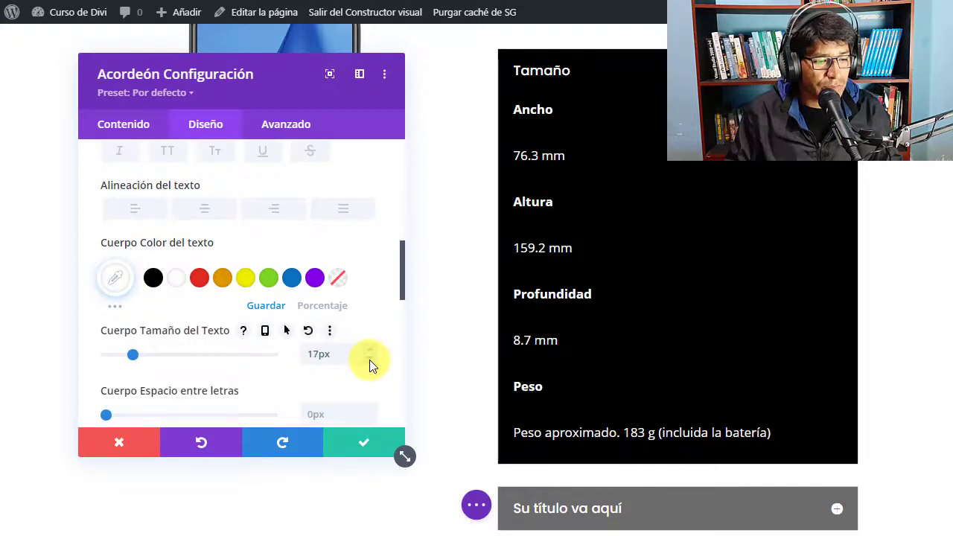
click(369, 360)
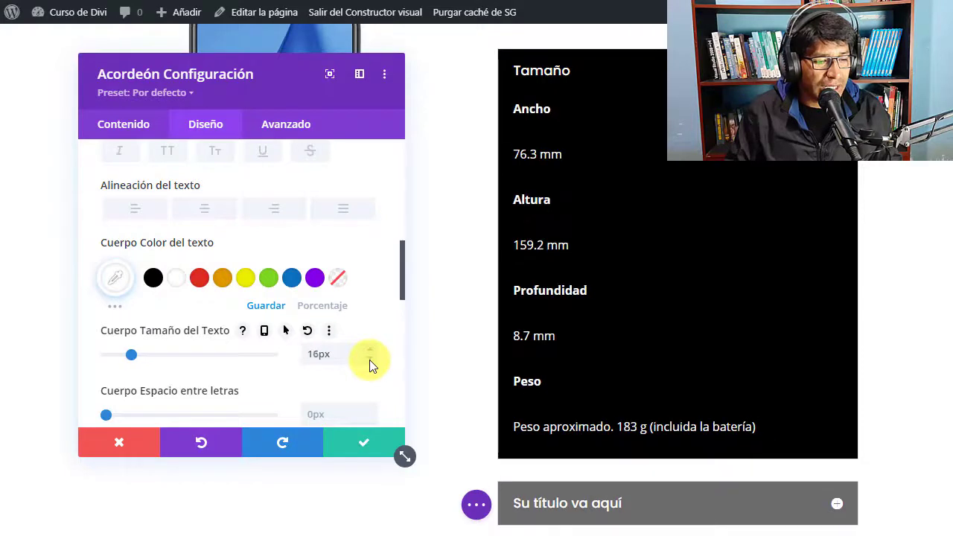
scroll(328, 375, down, 4)
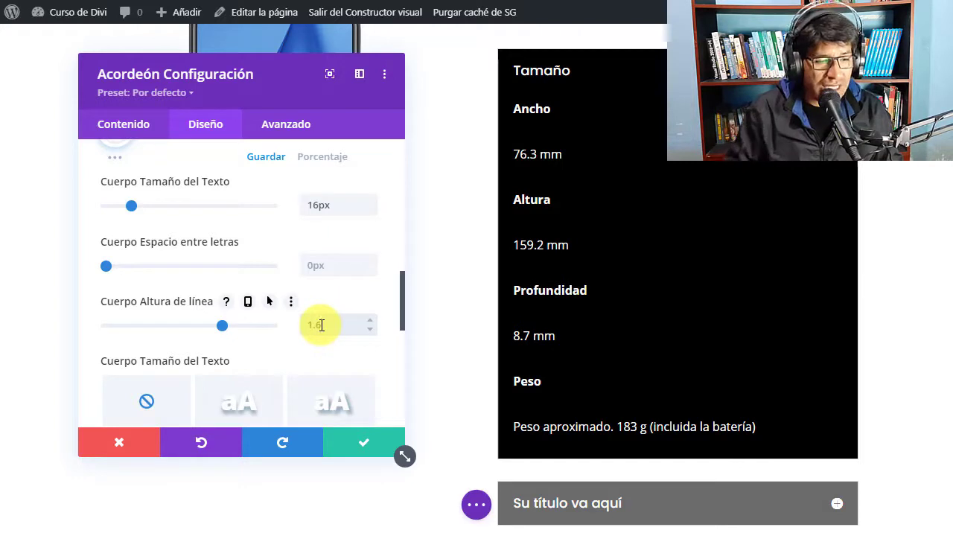
text(.6em)
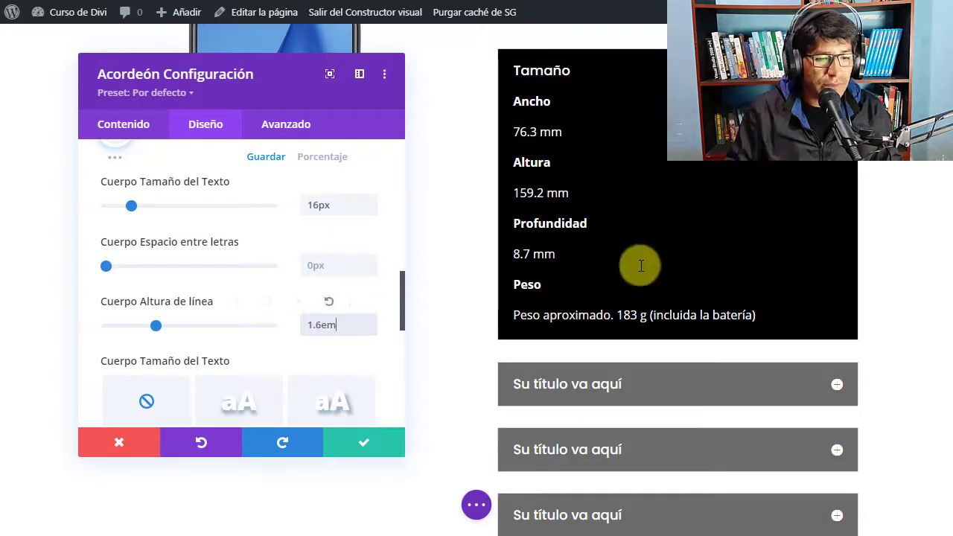
Round all four corners of the accordion items to 10px in the Borde options
scroll(276, 296, down, 2)
scroll(276, 296, down, 1)
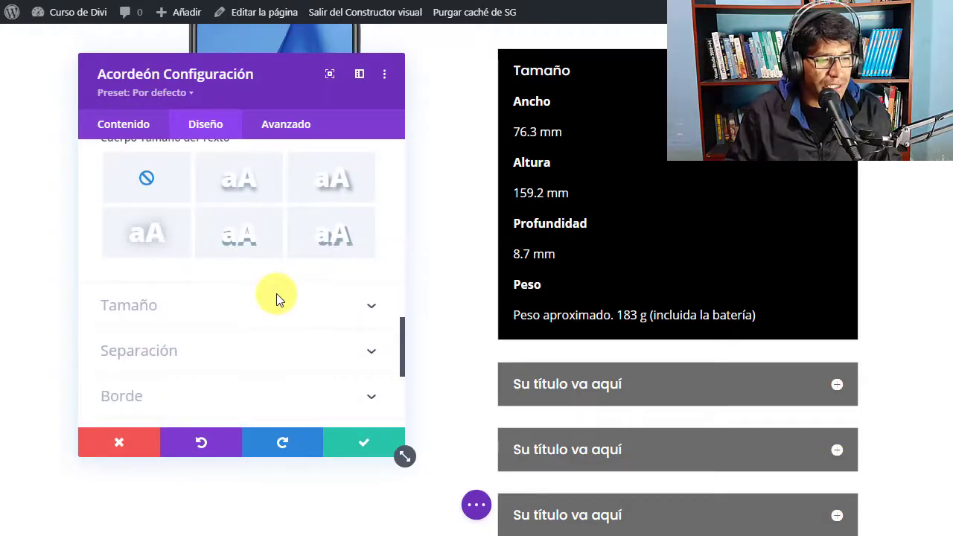
click(138, 304)
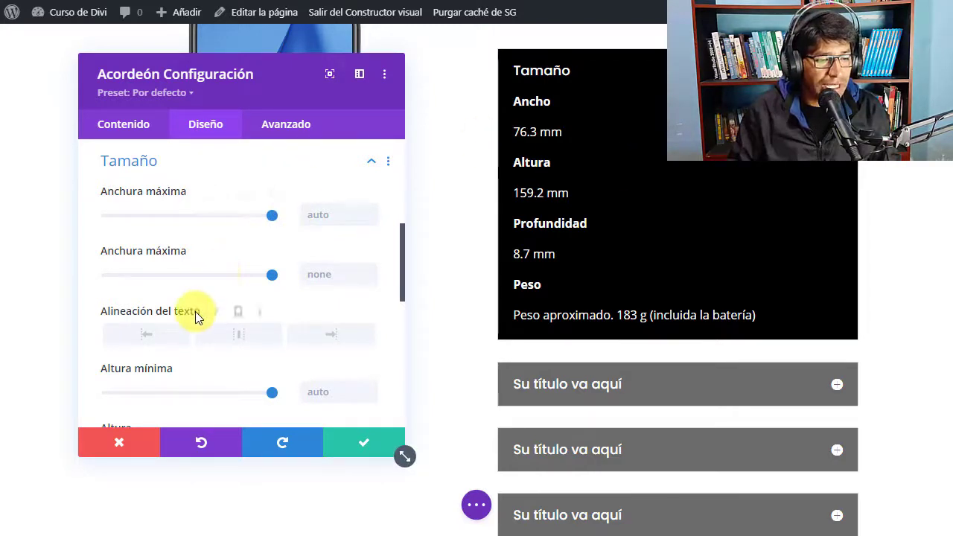
scroll(196, 315, down, 2)
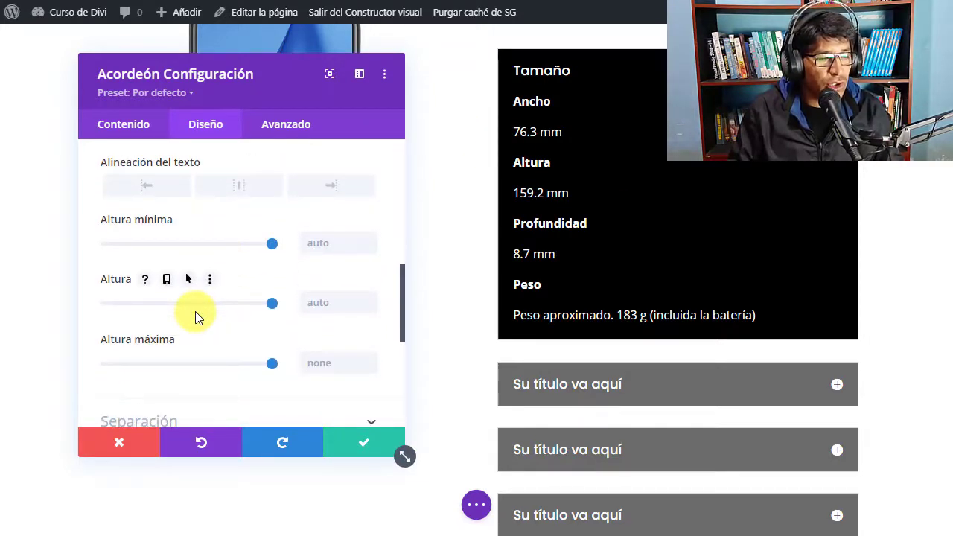
scroll(195, 314, down, 2)
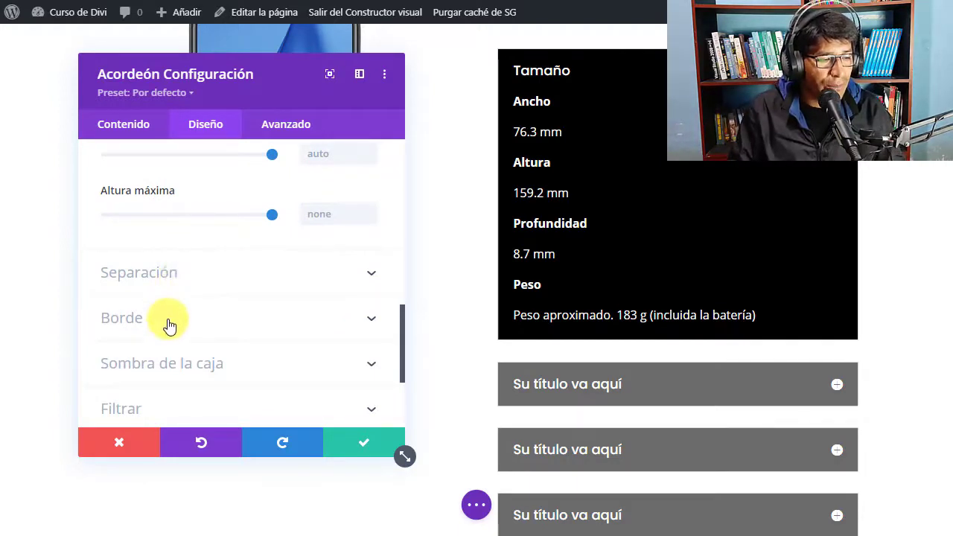
click(170, 325)
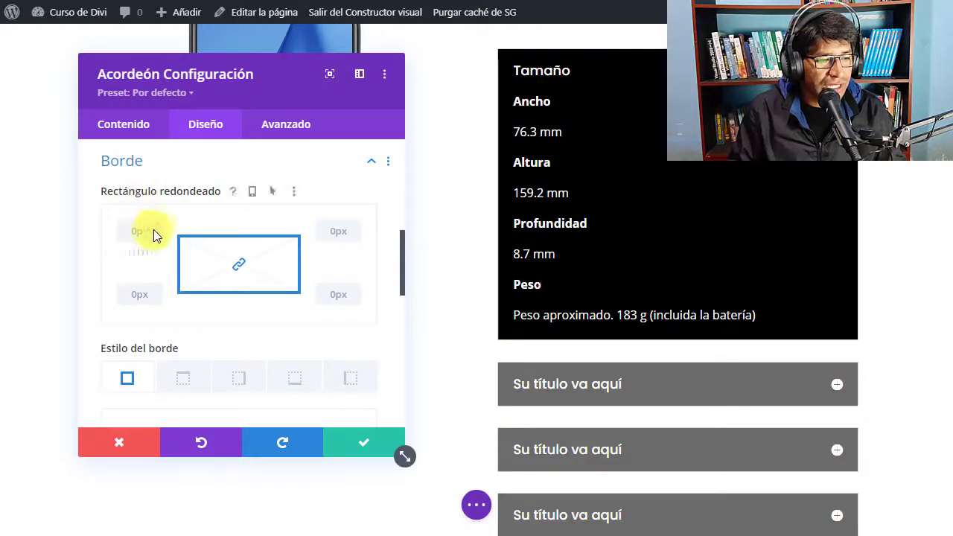
drag(156, 222, 154, 226)
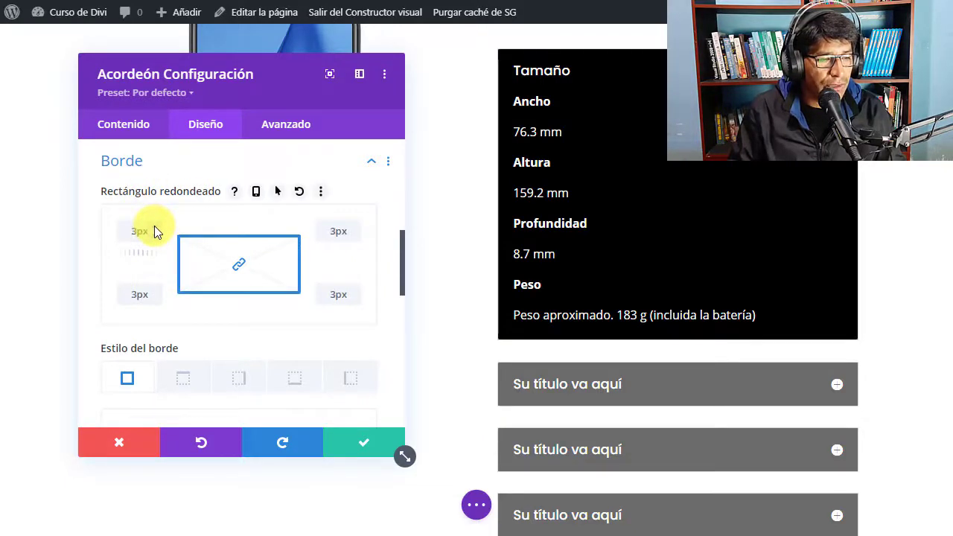
key(Up)
key(Up)
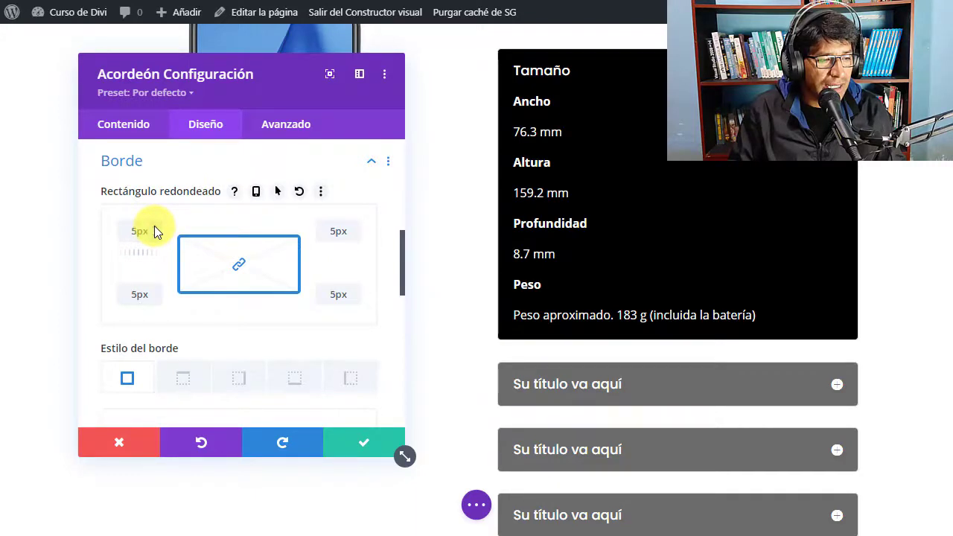
key(Up)
key(Up)
key(Up)
key(Up)
key(Up)
key(Up)
key(Down)
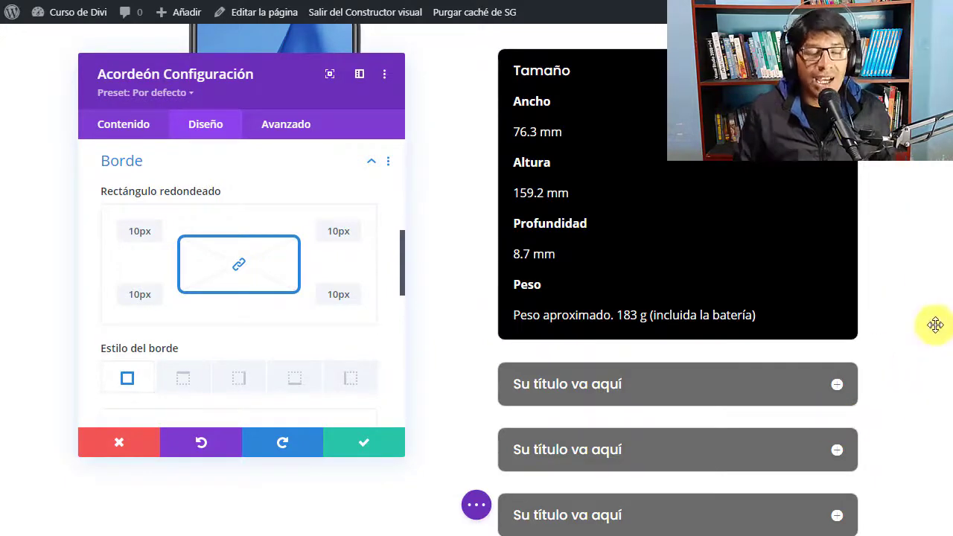
Try a yellow border color and an 11px border width on the accordion, and reset both
scroll(262, 287, down, 3)
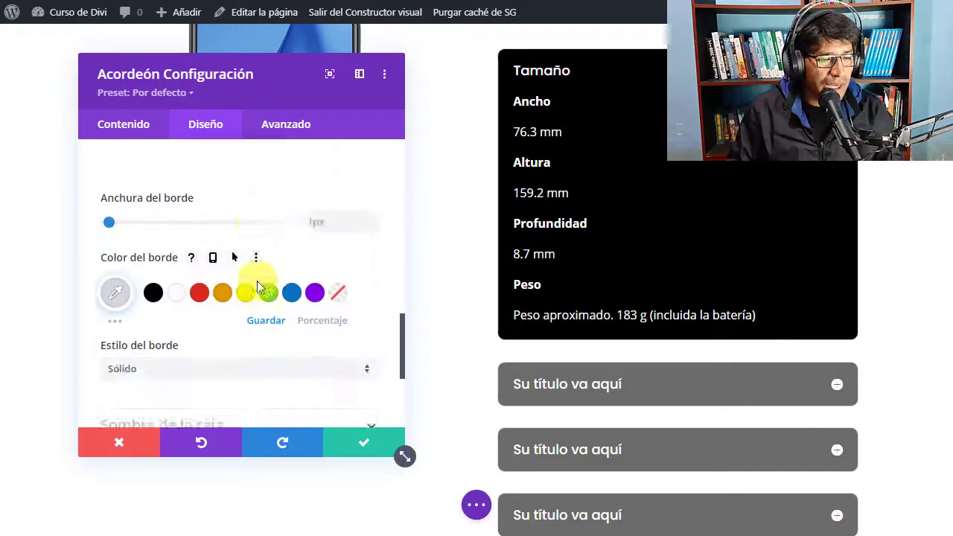
scroll(257, 280, down, 2)
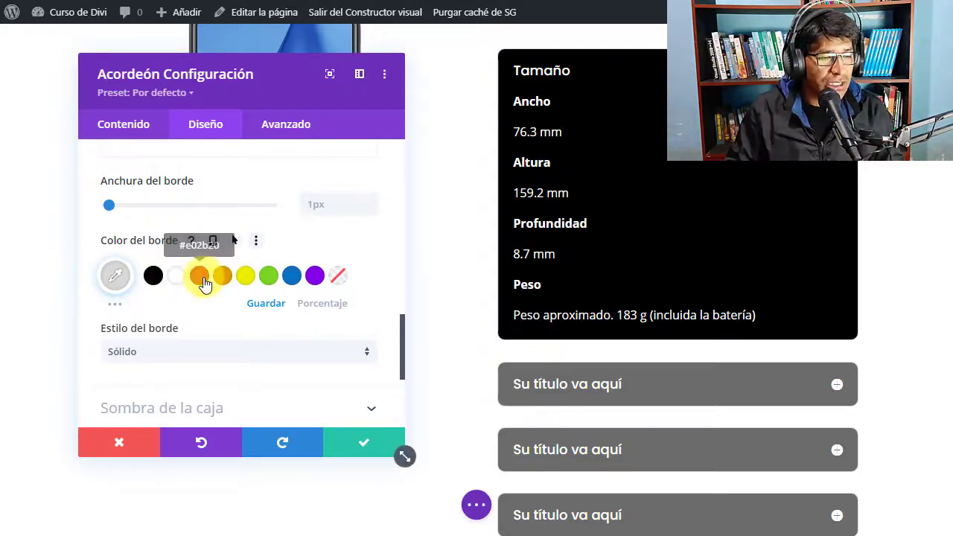
click(246, 277)
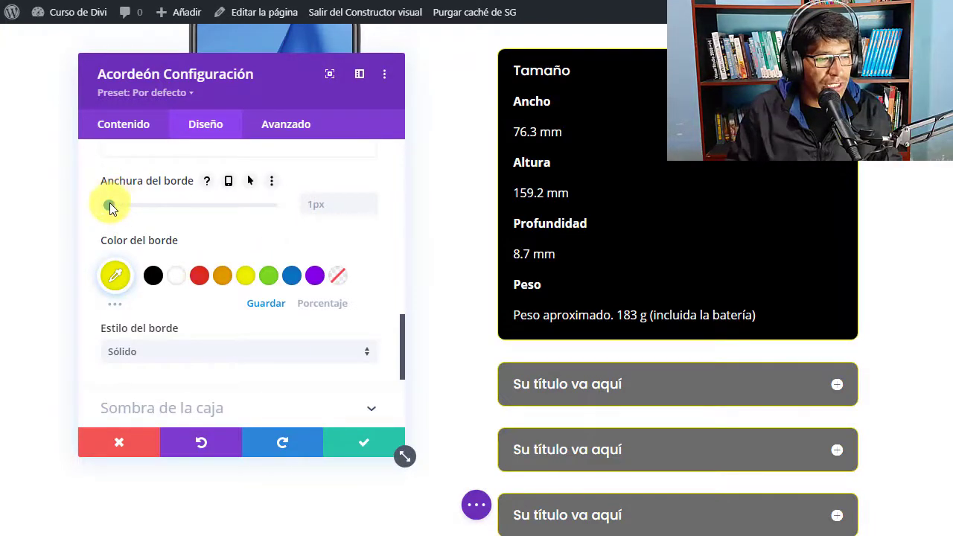
drag(123, 211, 143, 206)
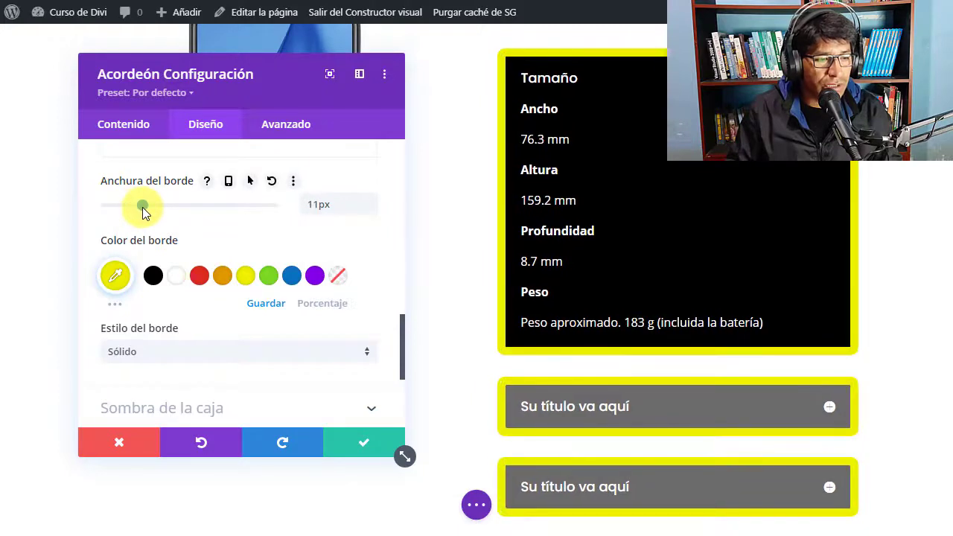
click(272, 183)
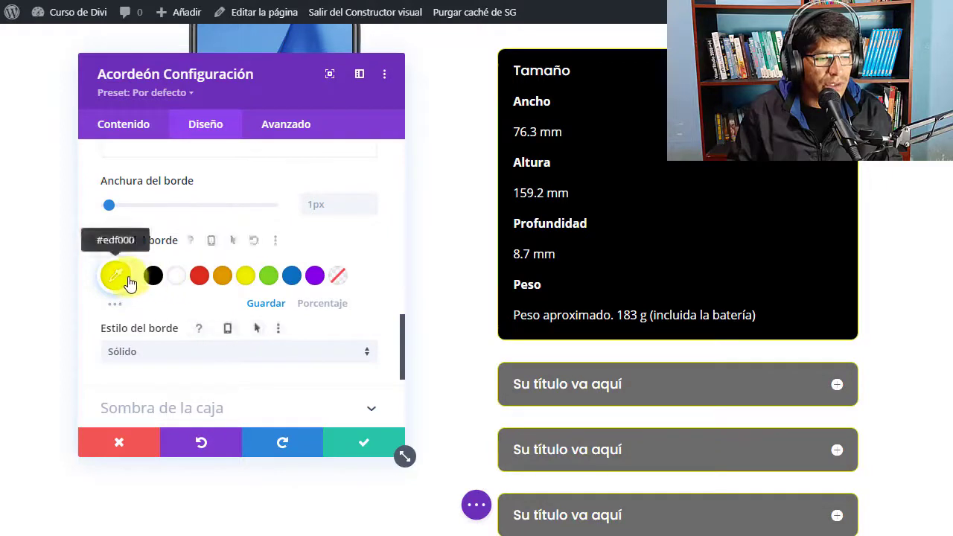
click(256, 242)
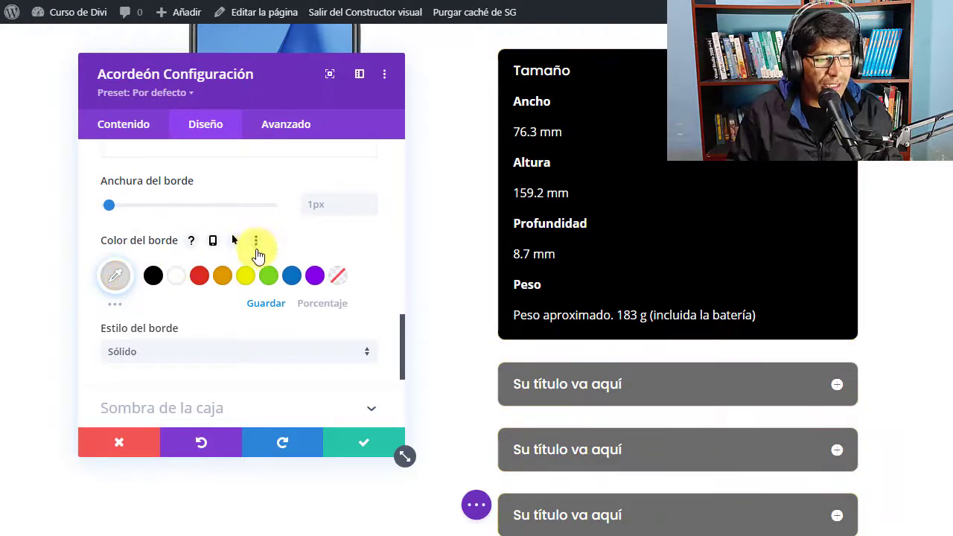
Try the offset box shadow on the accordion and replace it with the first shadow preset, which spreads evenly around each item
click(181, 209)
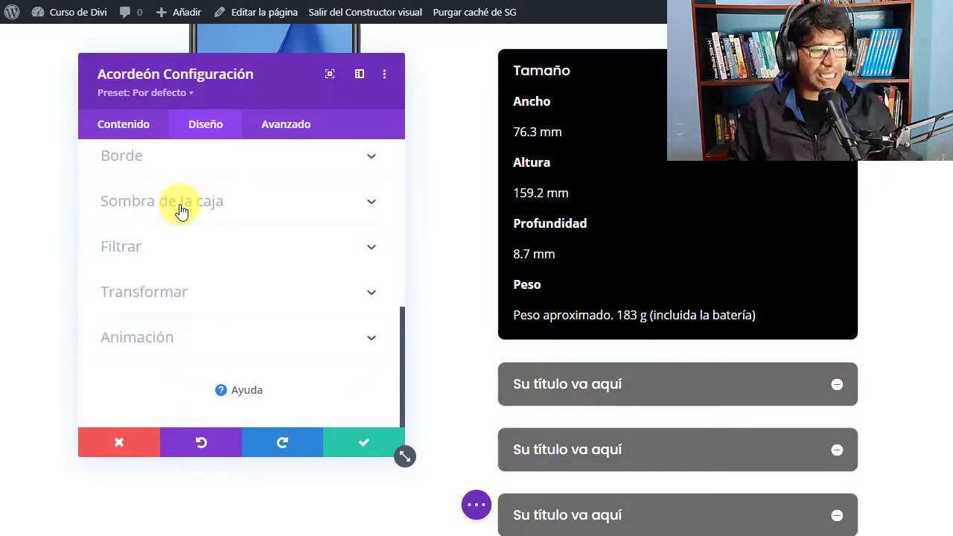
click(181, 210)
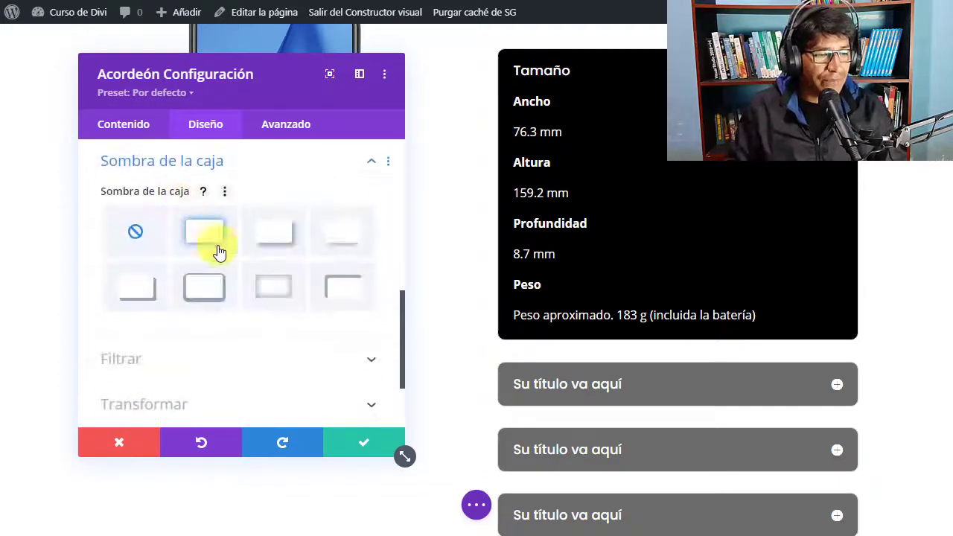
click(270, 236)
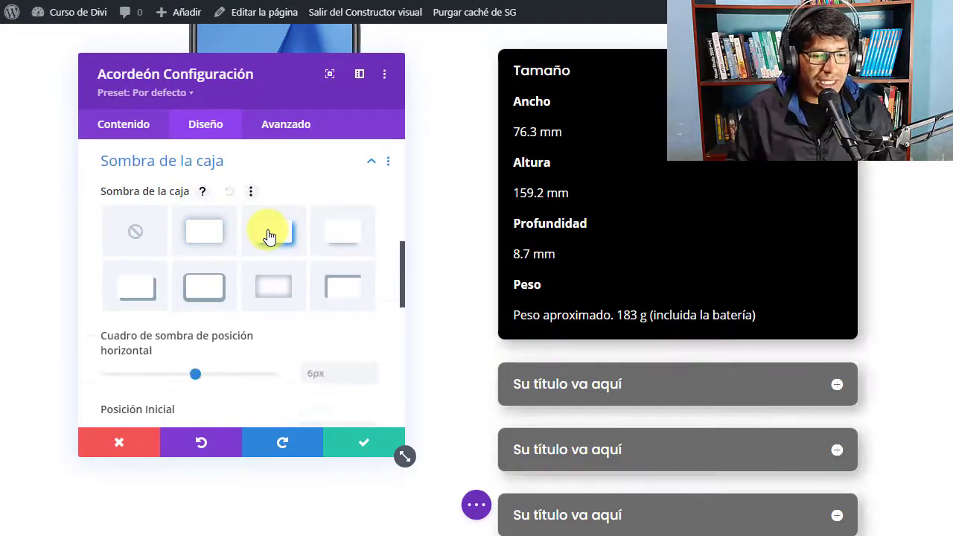
click(213, 239)
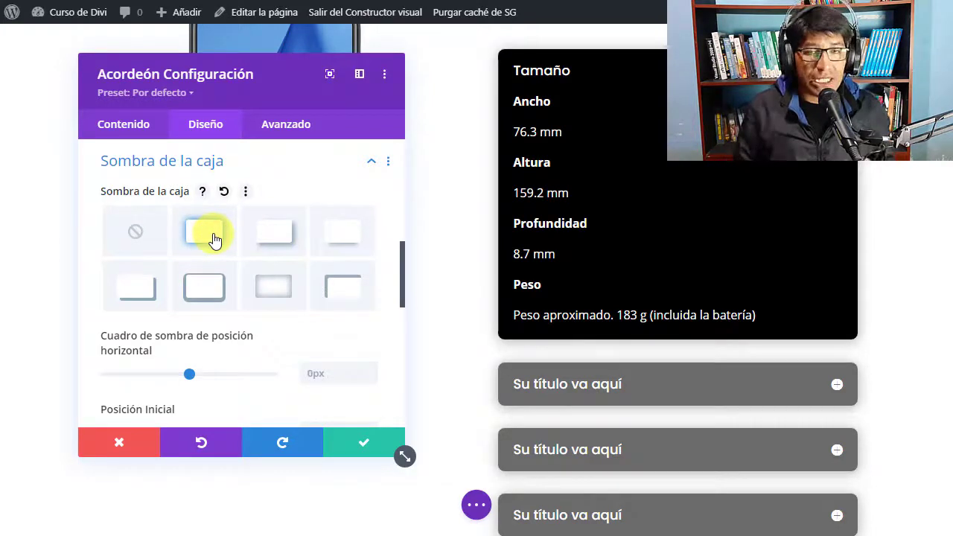
Try the Desvanecer, Diapositiva and Rebotes animations on the accordion, and set its animation to Rodar
scroll(214, 239, down, 10)
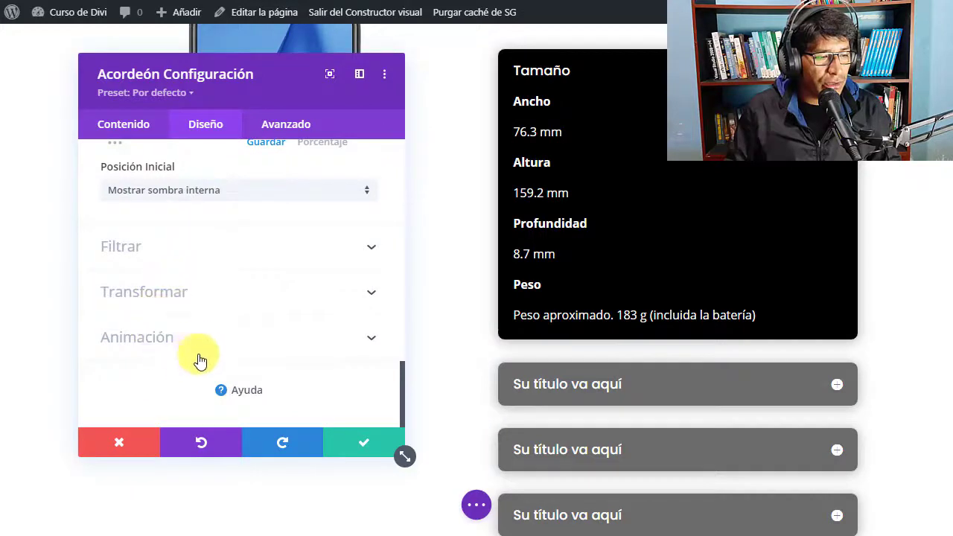
click(165, 341)
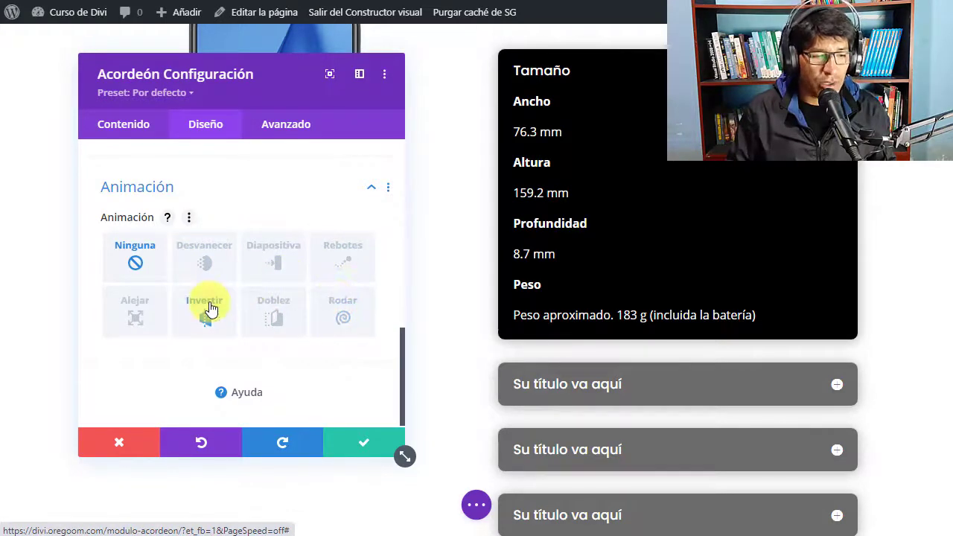
click(201, 262)
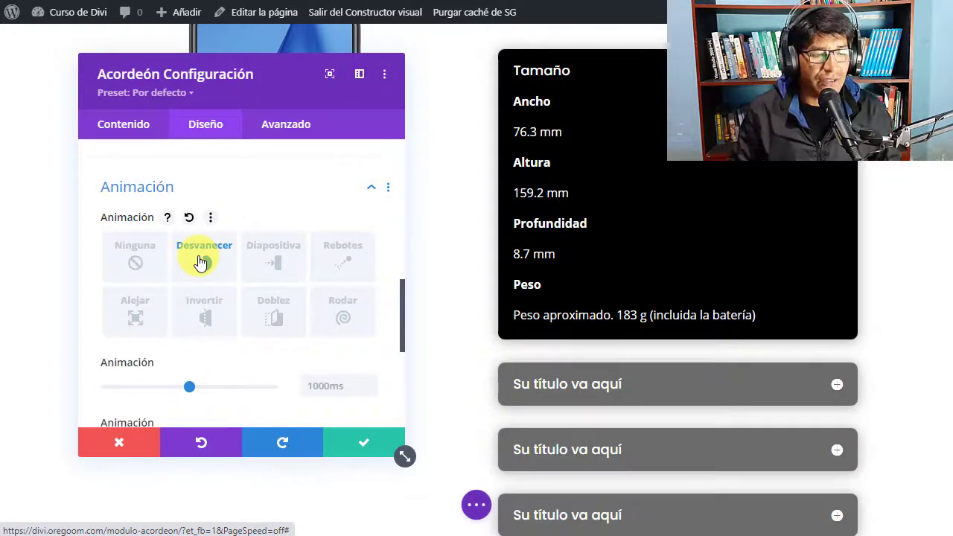
click(270, 260)
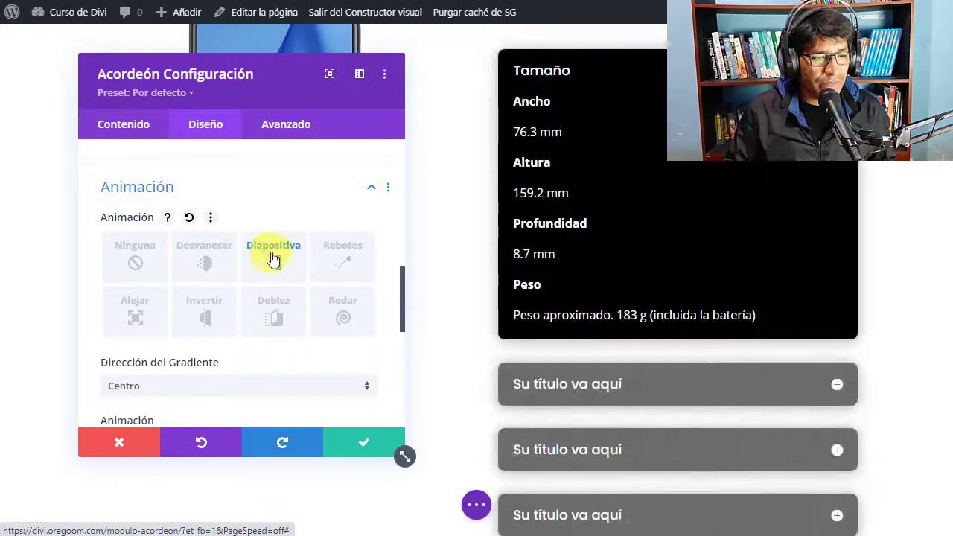
click(339, 262)
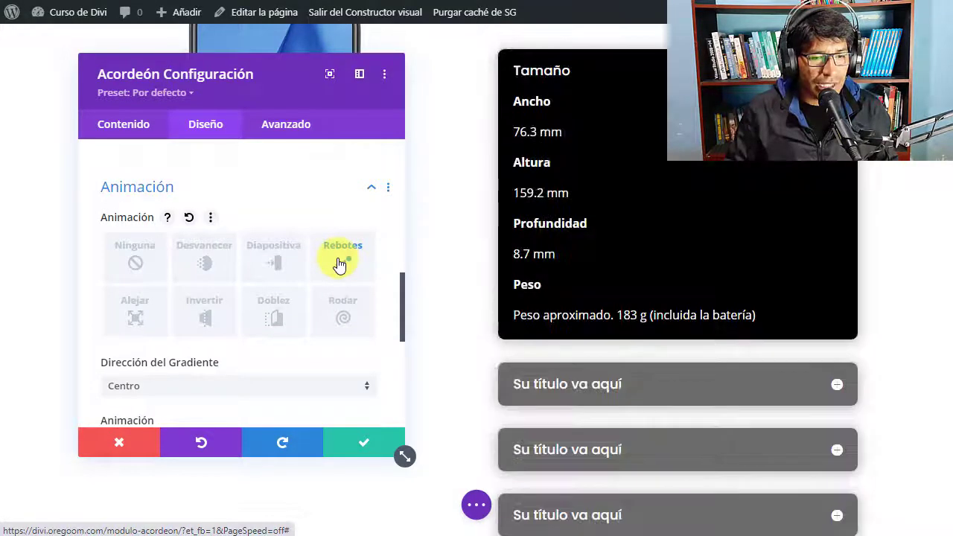
click(353, 320)
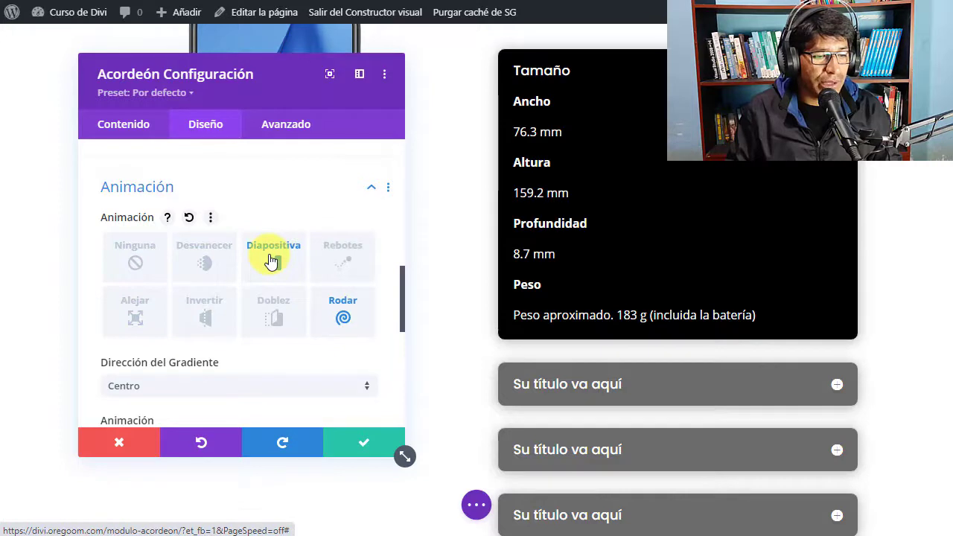
Give only the third accordion item a red closed-toggle background in its own Conmutador design options, and save the item
scroll(249, 301, up, 15)
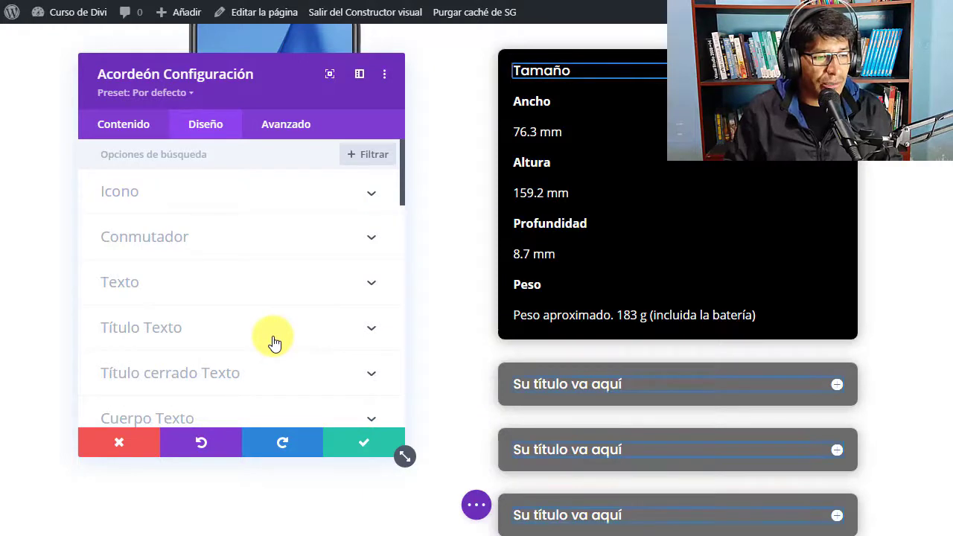
click(116, 131)
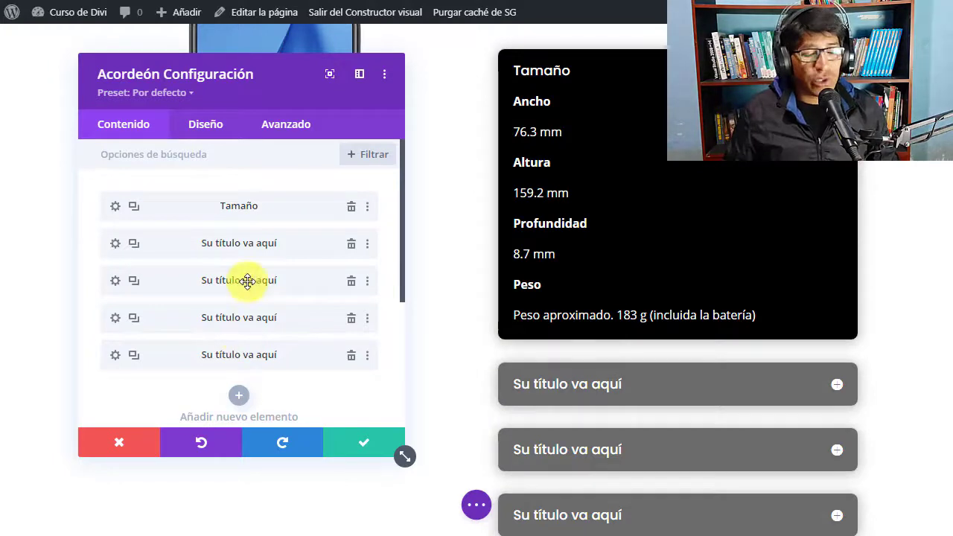
click(115, 280)
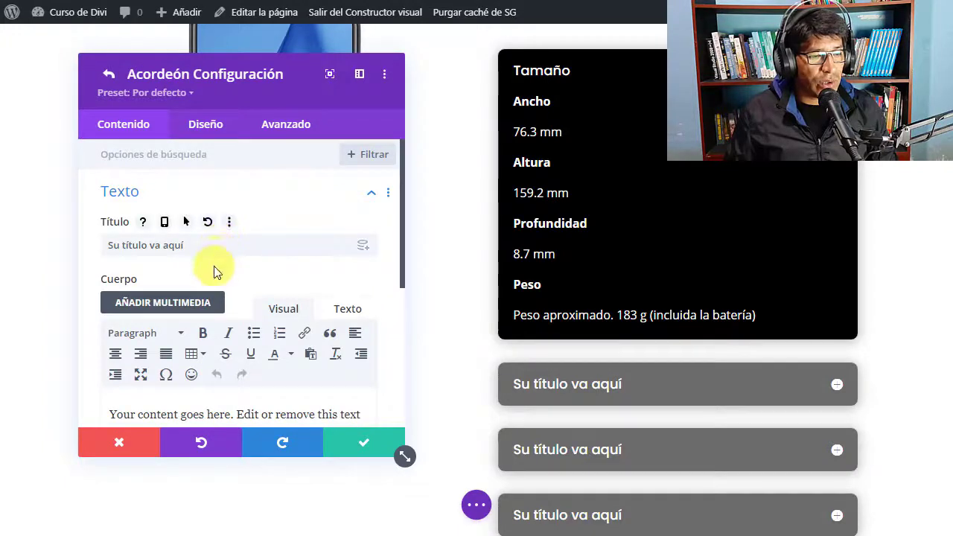
click(208, 128)
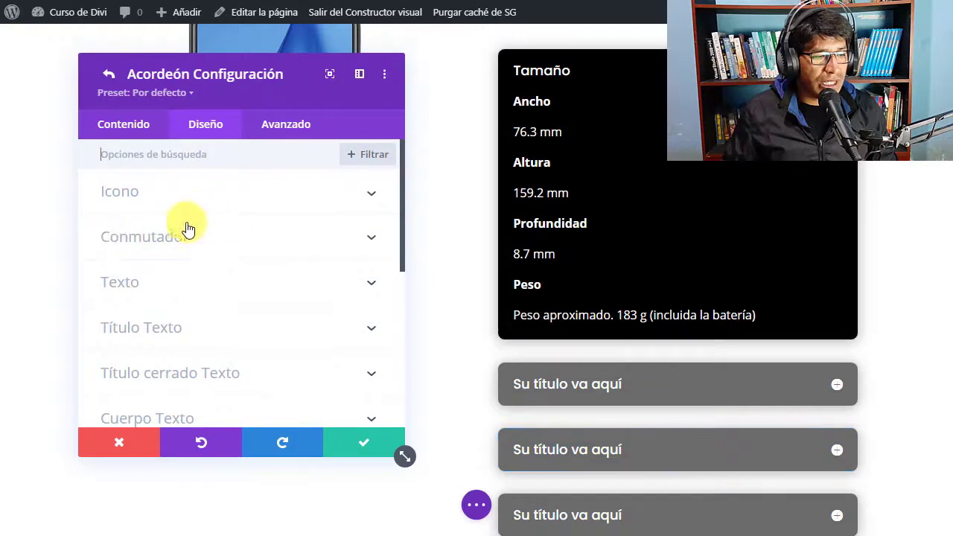
click(159, 247)
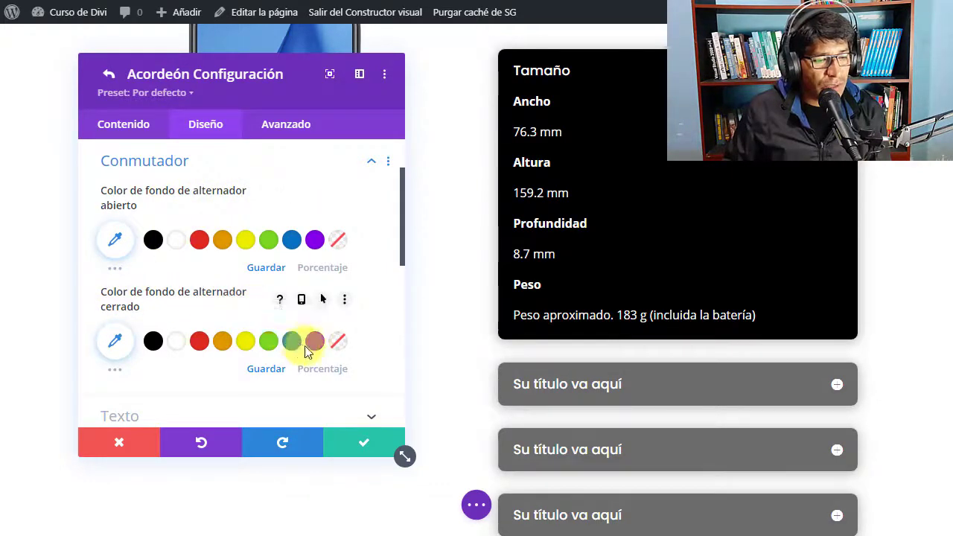
click(202, 343)
scroll(678, 354, down, 2)
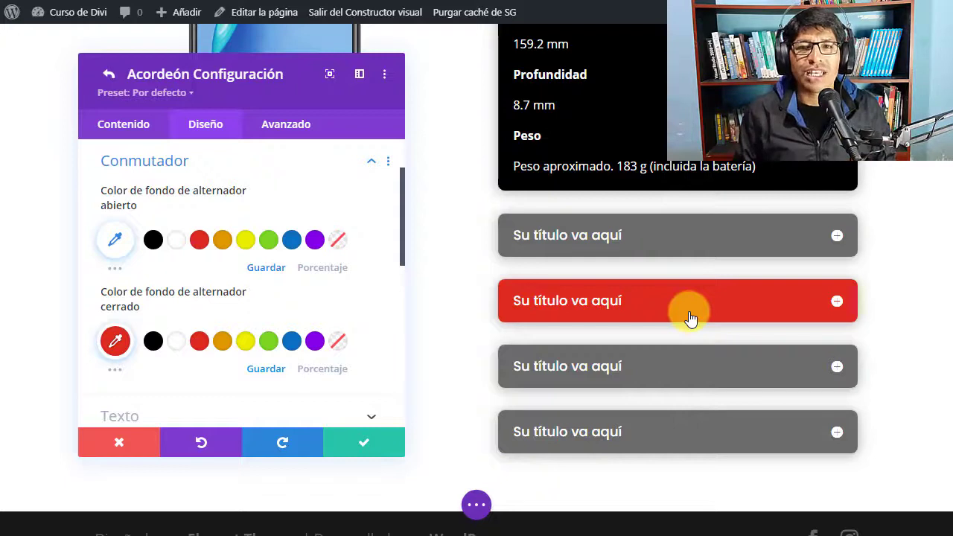
click(353, 449)
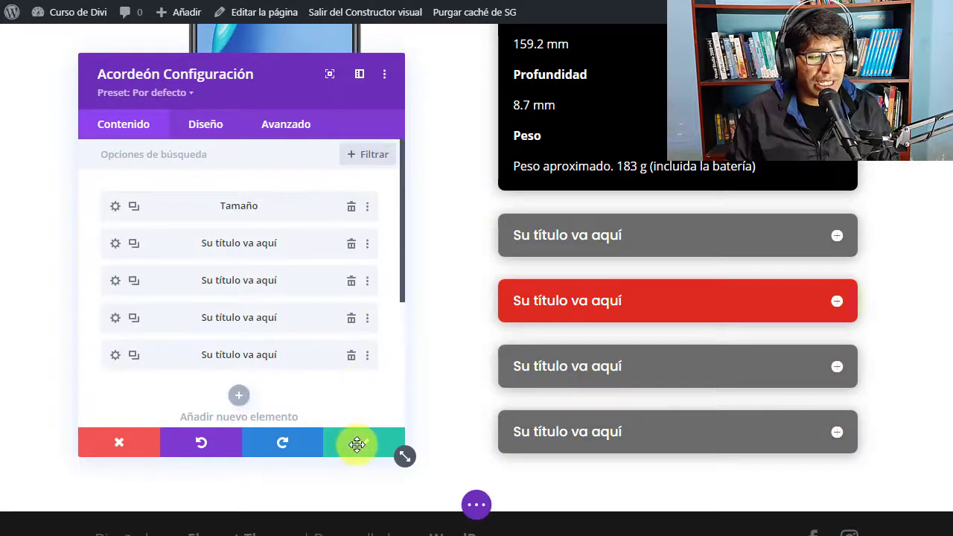
Save the accordion module's settings and save the page, returning to the accordion's beginning
click(357, 444)
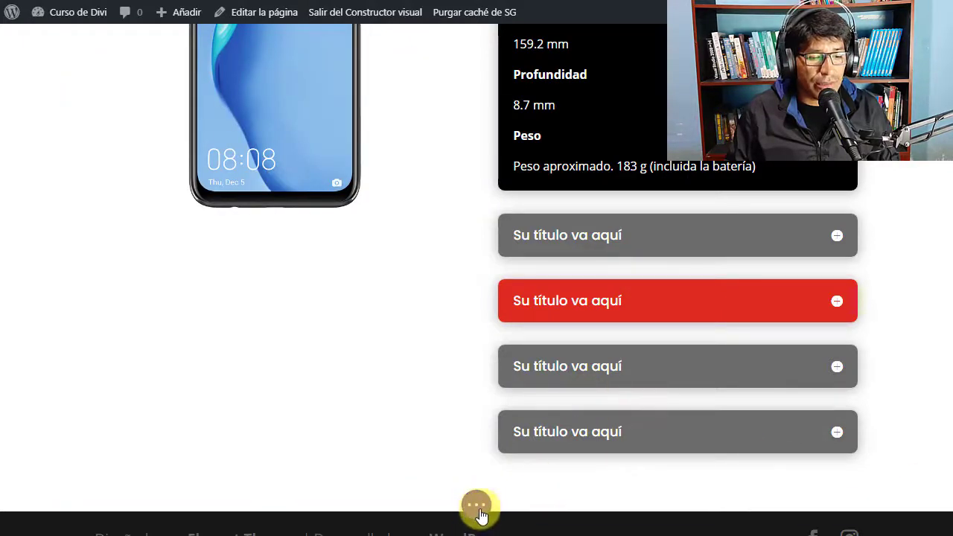
click(478, 512)
click(893, 514)
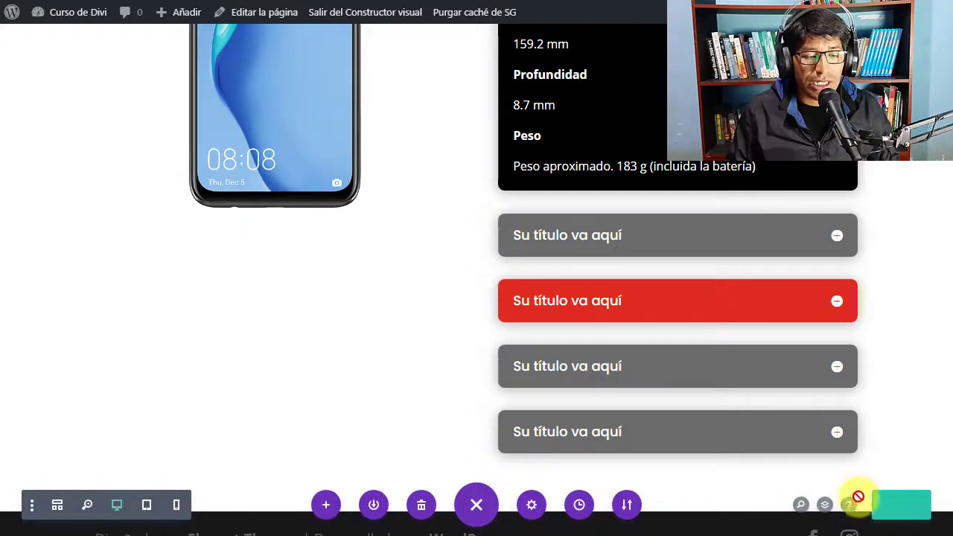
scroll(428, 370, up, 4)
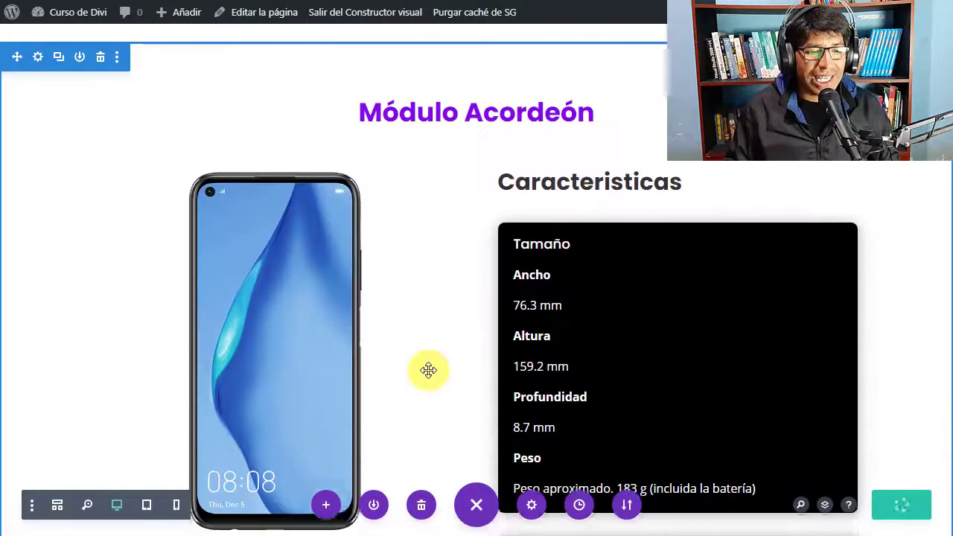
scroll(428, 370, down, 1)
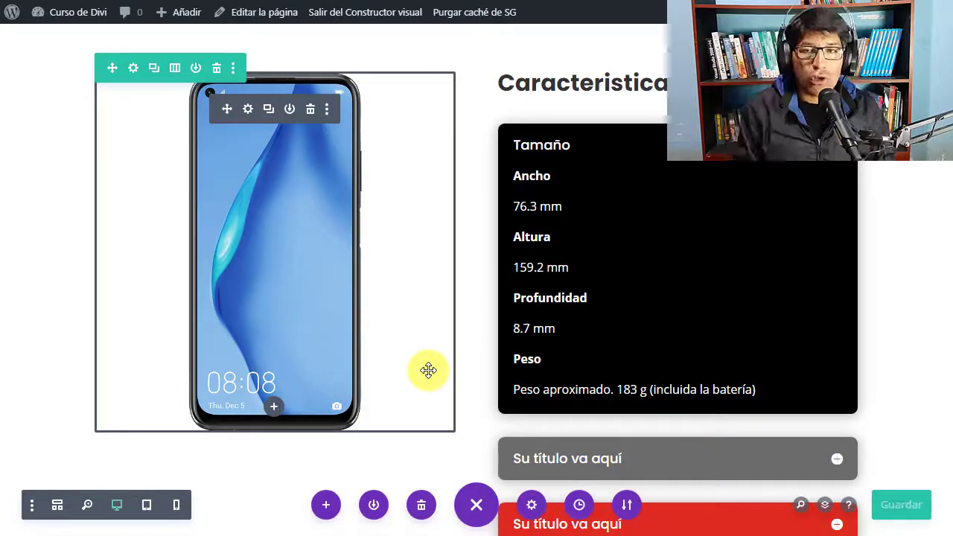